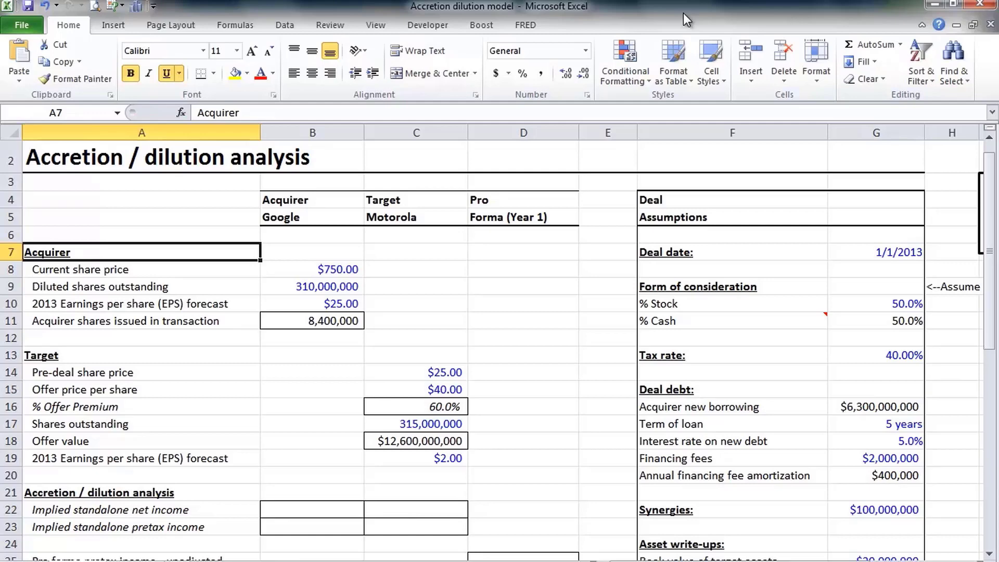
Enter =B10*B9 in B22 for Google's standalone net income of $7,750,000,000
key("Down")
key("Down")
key("Down")
key("Down")
key("Down")
key("Down")
key("Down")
key("Down")
key("Down")
key("Down")
key("Down")
key("Down")
key("Down")
key("Down")
key("Down")
key("Right")
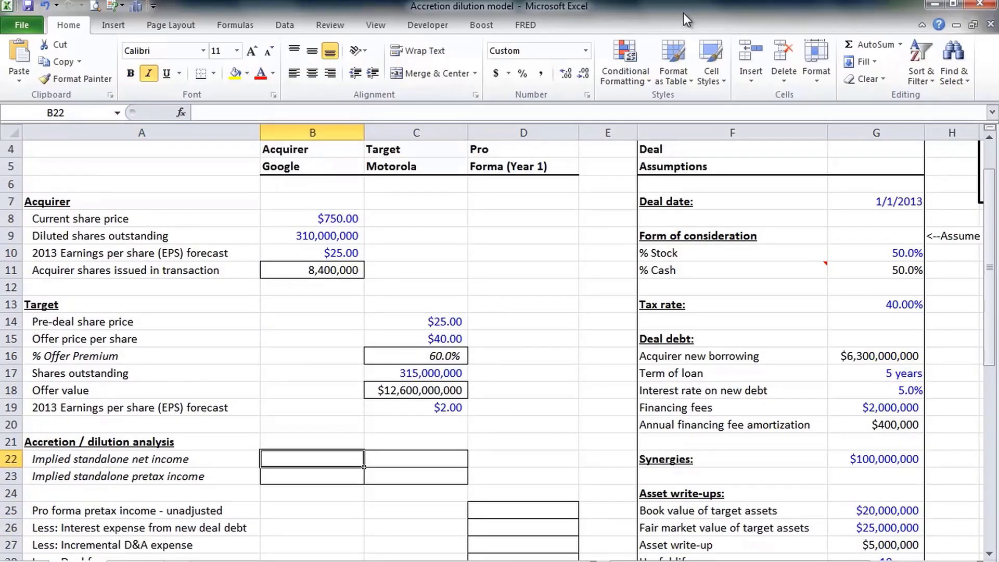
type("=")
key("Up")
key("Up")
key("Up")
key("Up")
key("Up")
key("Up")
key("Up")
key("Up")
key("Up")
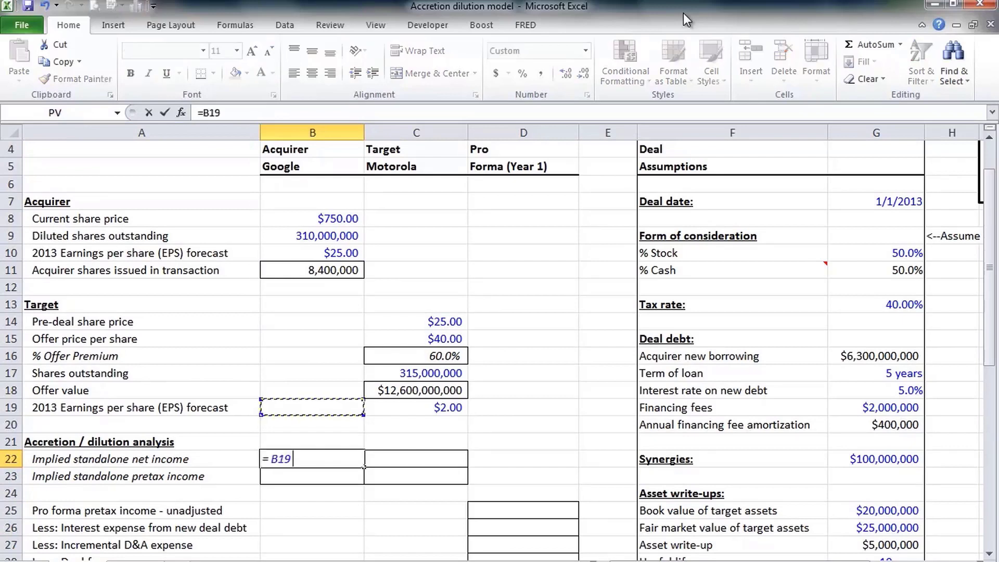
key("Up")
key("Up")
key("Up")
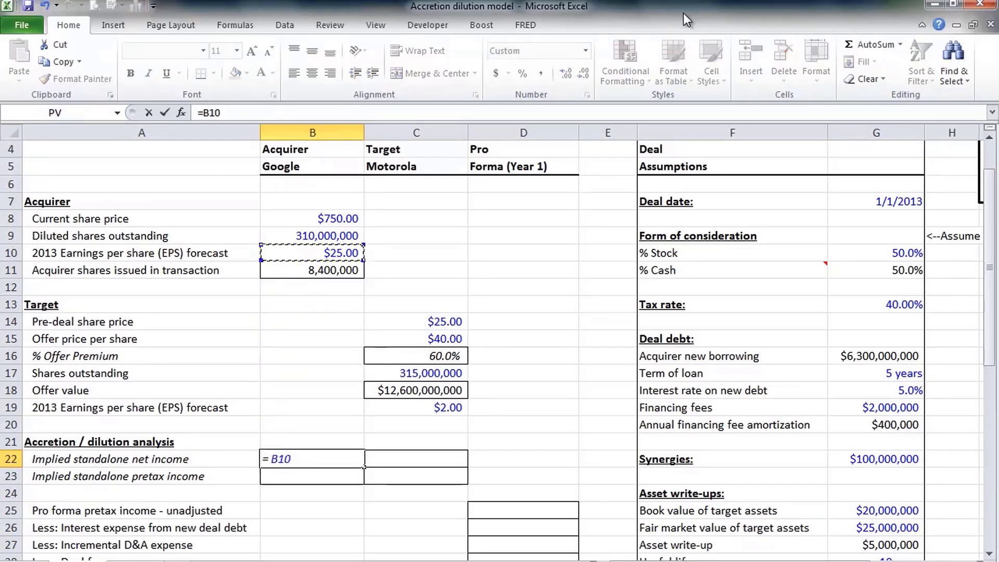
type("*")
key("Up")
key("Up")
key("Up")
key("Up")
key("Up")
key("Up")
key("Up")
key("Up")
key("Up")
key("Up")
key("Up")
key("Up")
key("Up")
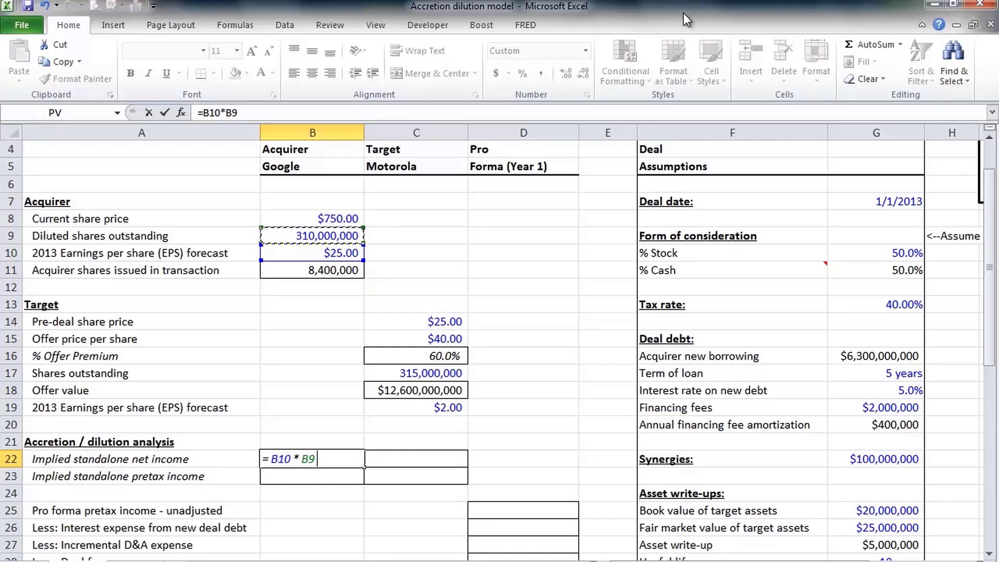
key("ctrl+Return")
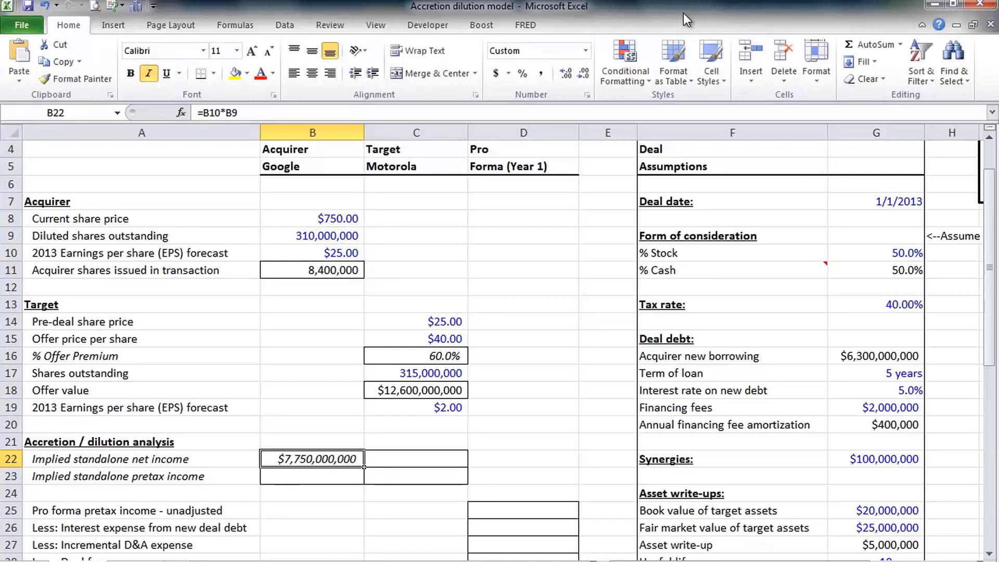
Enter =C19*C17 in C22 for Motorola's standalone net income of $630,000,000
key("Right")
type("=")
key("Up")
key("Up")
key("Up")
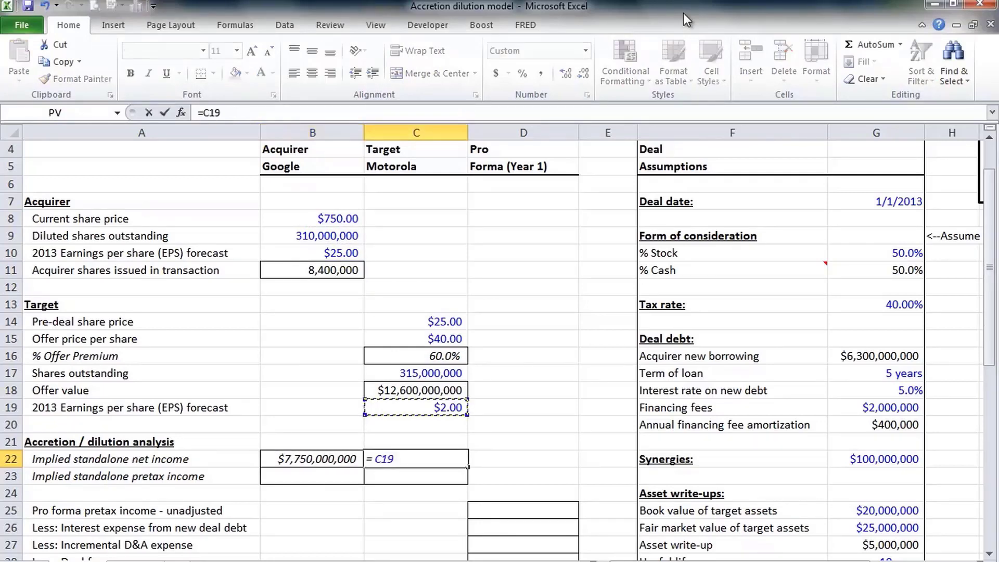
type("*")
key("Up")
key("Up")
key("Up")
key("Up")
key("Up")
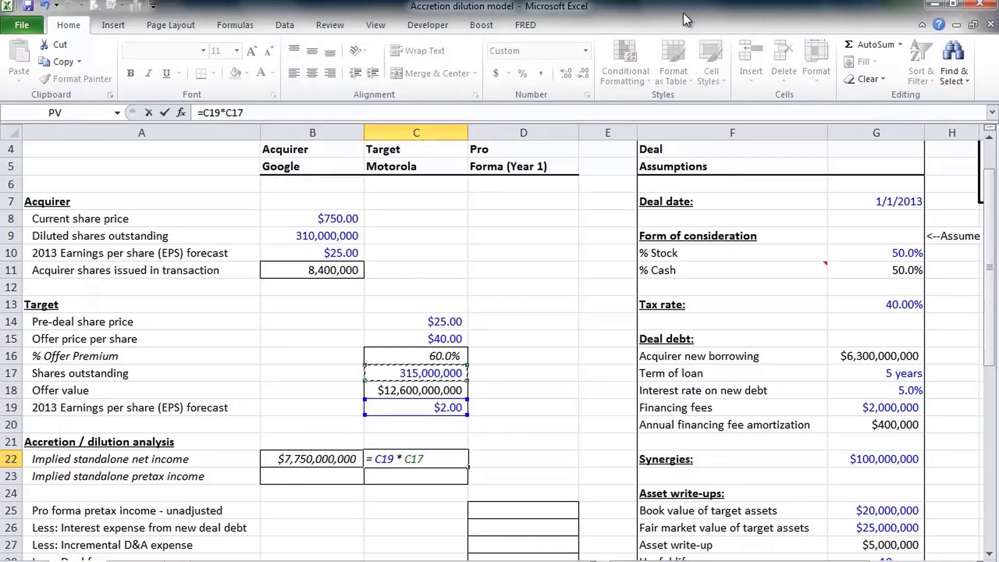
key("ctrl+Return")
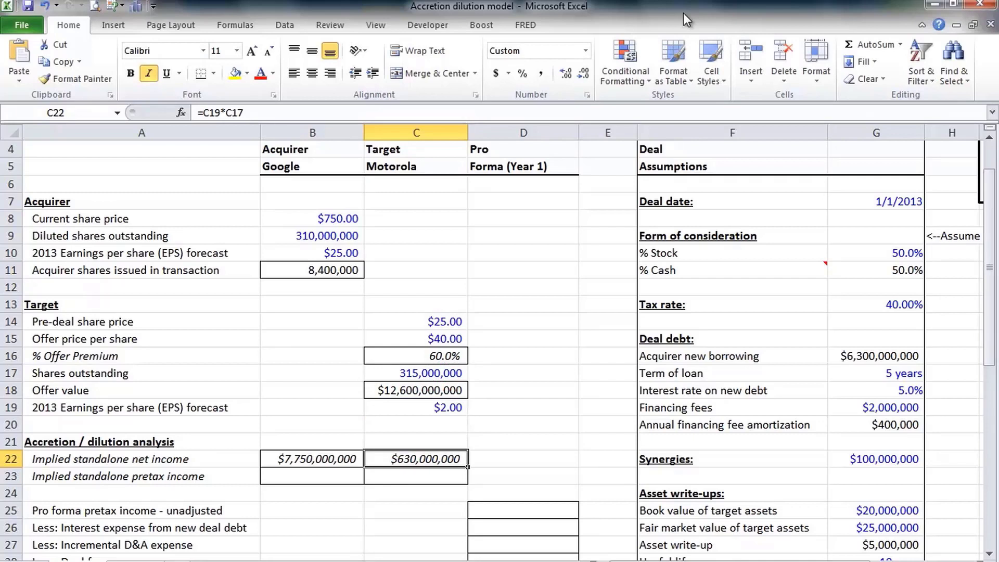
key("Down")
key("Left")
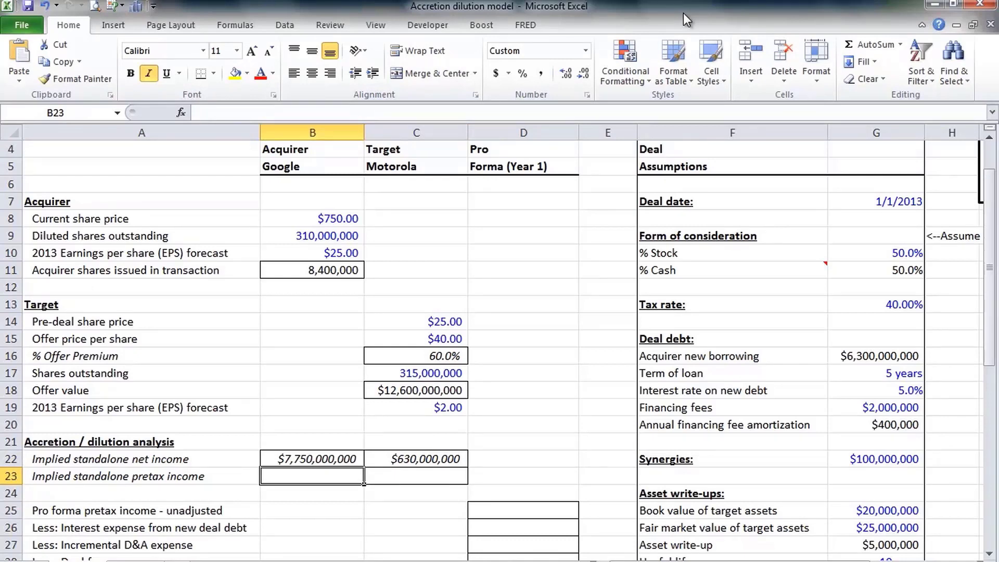
Enter =B22/(1-$G$13) in B23 for Google's pretax income of $12,916,666,667
type("=")
key("Up")
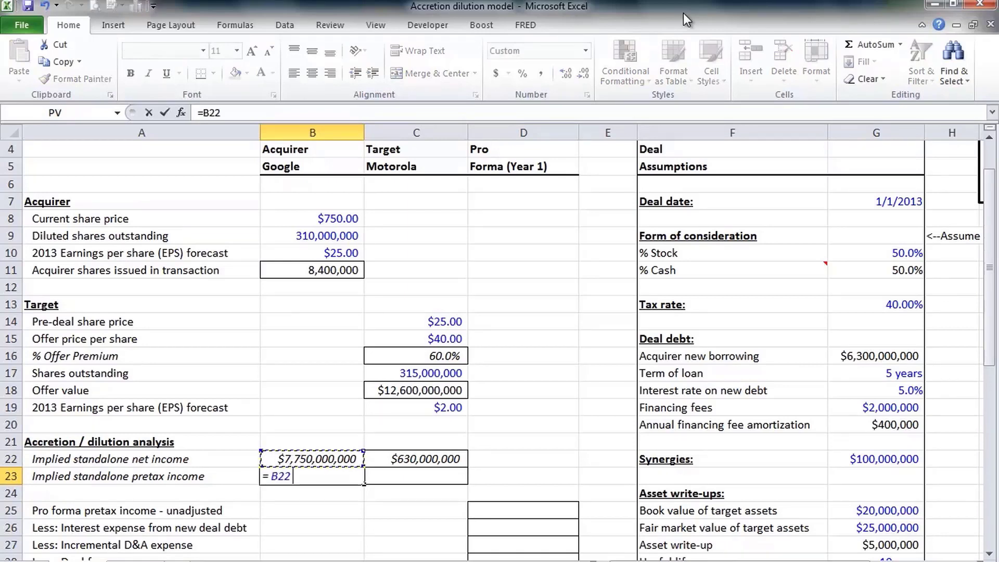
type("/(1-")
key("Up")
key("Up")
key("Up")
key("Up")
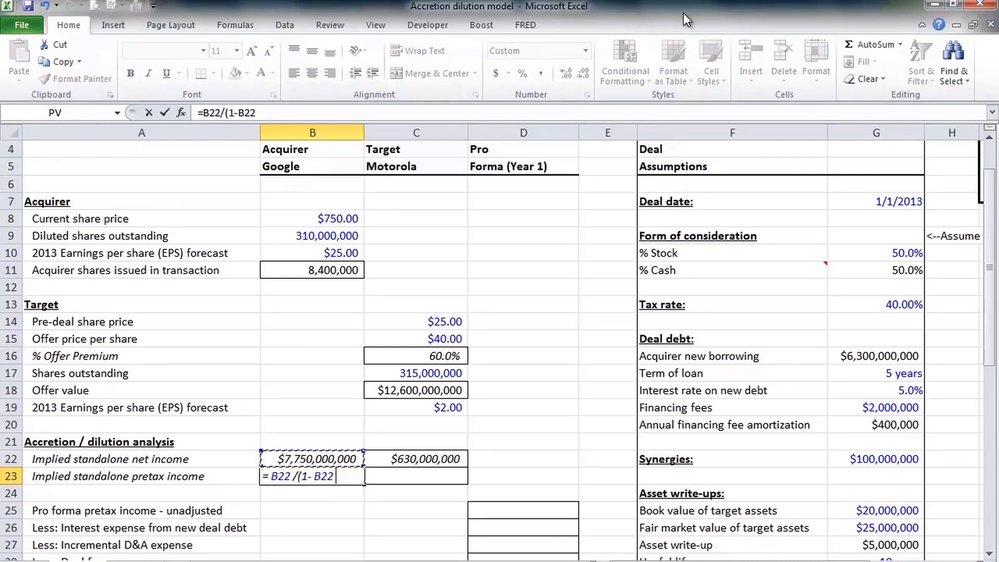
key("Up")
key("Up")
key("Up")
key("Up")
key("Up")
key("Up")
key("Right")
key("Right")
key("Right")
key("Right")
key("Right")
key("Right")
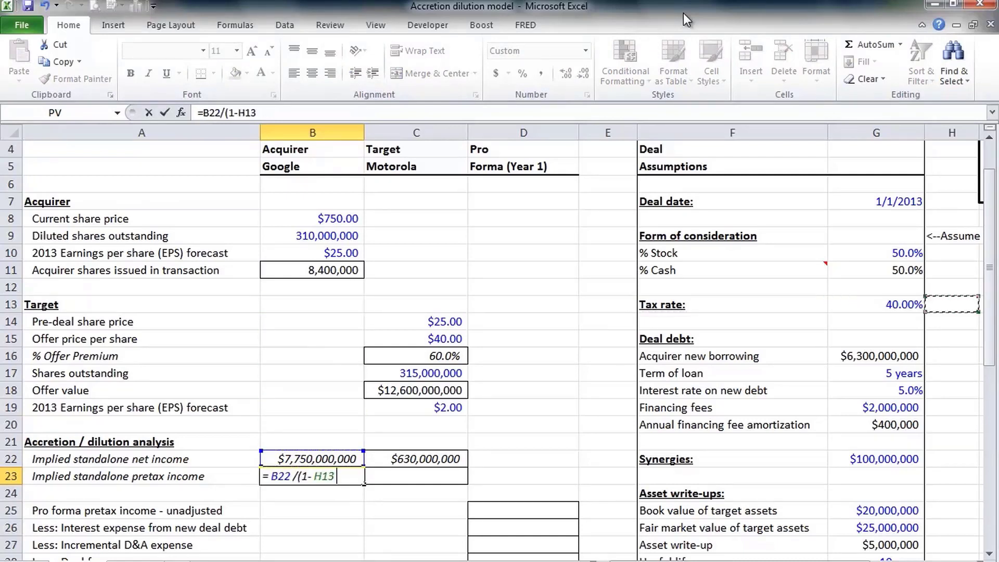
key("Left")
key("F4")
type(")")
key("Tab")
Copy the pretax formula into C23, giving Motorola $1,050,000,000, and verify both formulas
key("ctrl+r")
key("F2")
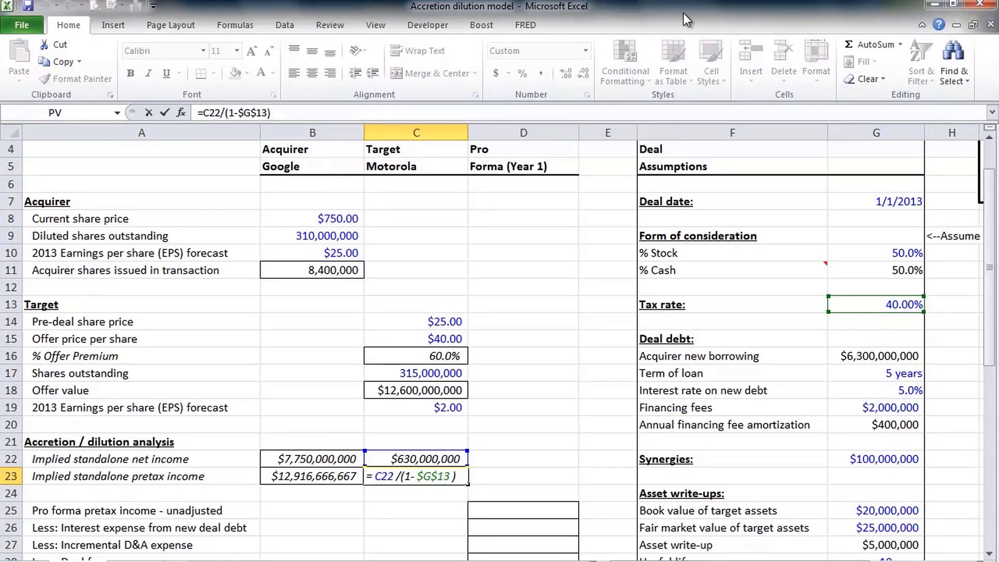
key("shift+Tab")
key("F2")
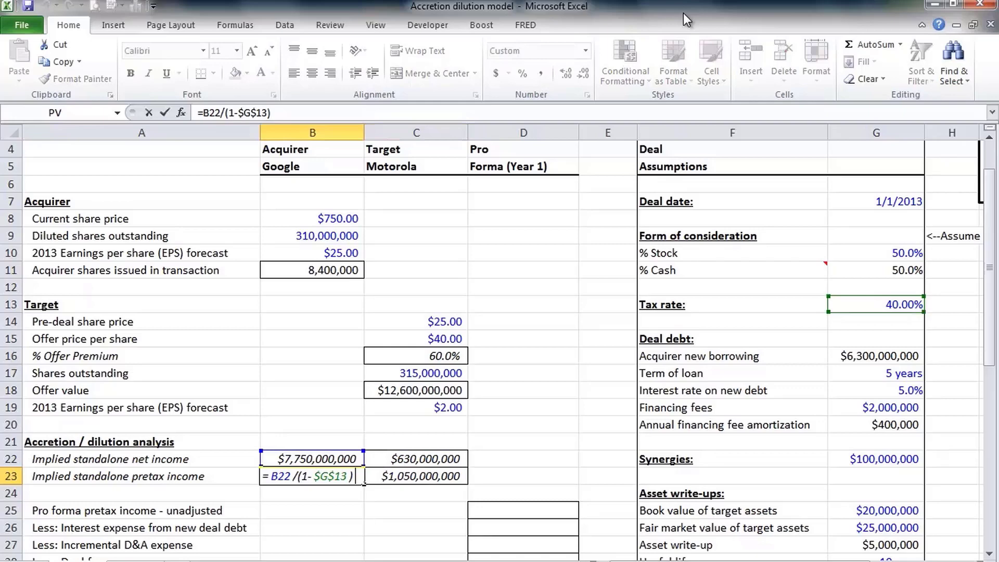
key("ctrl+Return")
key("Right")
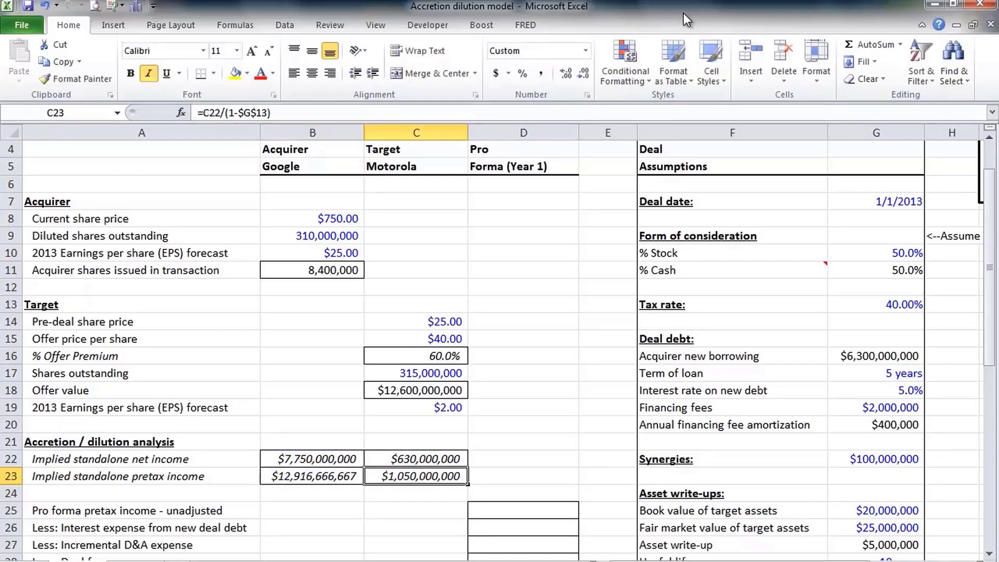
Total the two pretax incomes in D25 with =B23+C23, giving $13,966,666,667
key("Down")
key("Down")
key("Down")
key("Down")
key("Down")
key("Down")
key("Down")
key("Down")
key("Down")
key("Down")
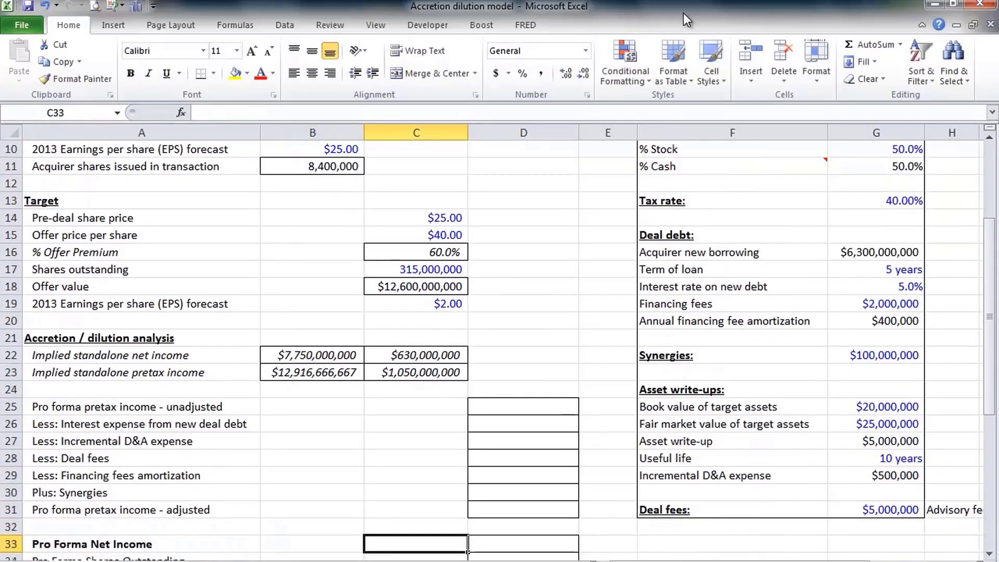
key("Up")
key("Up")
key("Up")
key("Up")
key("Up")
key("Up")
key("Up")
key("Up")
key("Right")
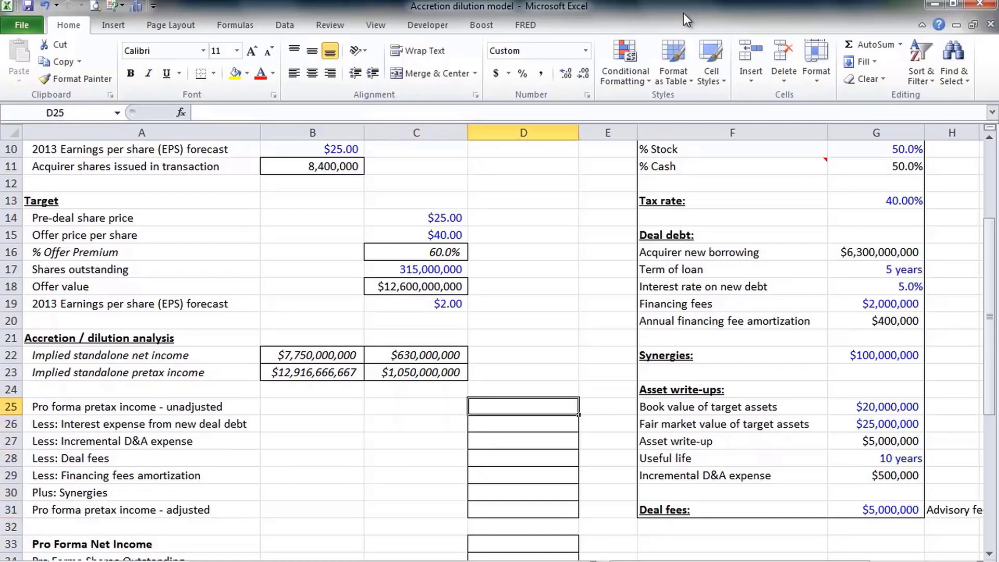
type("=")
key("Left")
key("Left")
key("Up")
key("Up")
type("+")
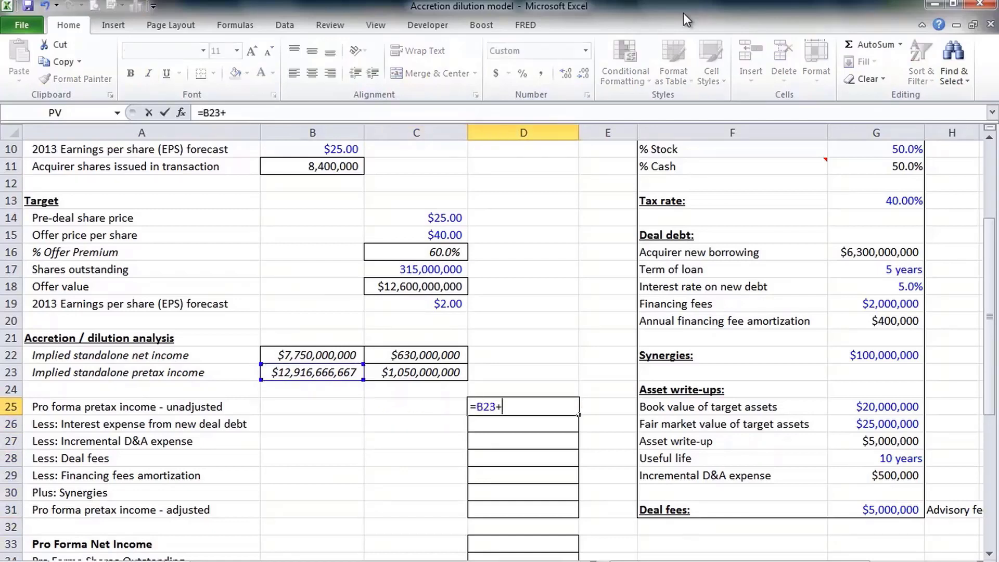
key("Left")
key("Up")
key("Up")
key("ctrl+Return")
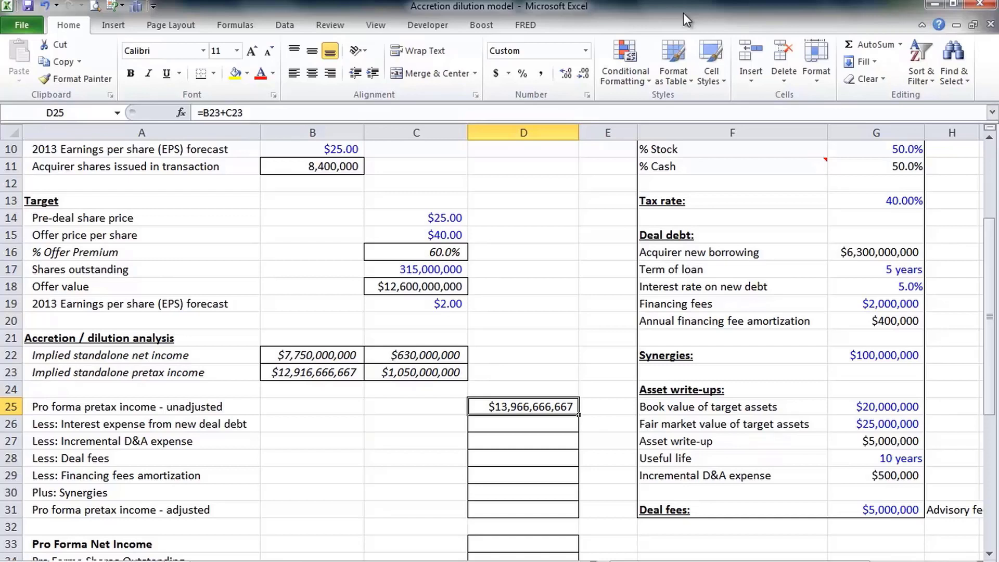
Enter =G16*G18*-1 in D26 to show new-debt interest expense of ($315,000,000)
key("Down")
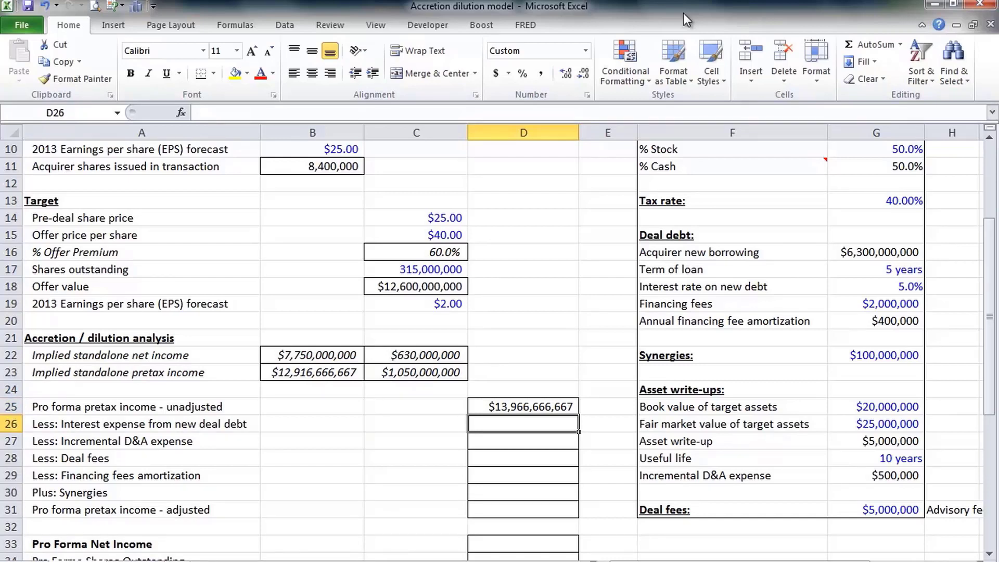
type("=")
key("Up")
key("Up")
key("Up")
key("Up")
key("Up")
key("Up")
key("Up")
key("Up")
key("Up")
key("Up")
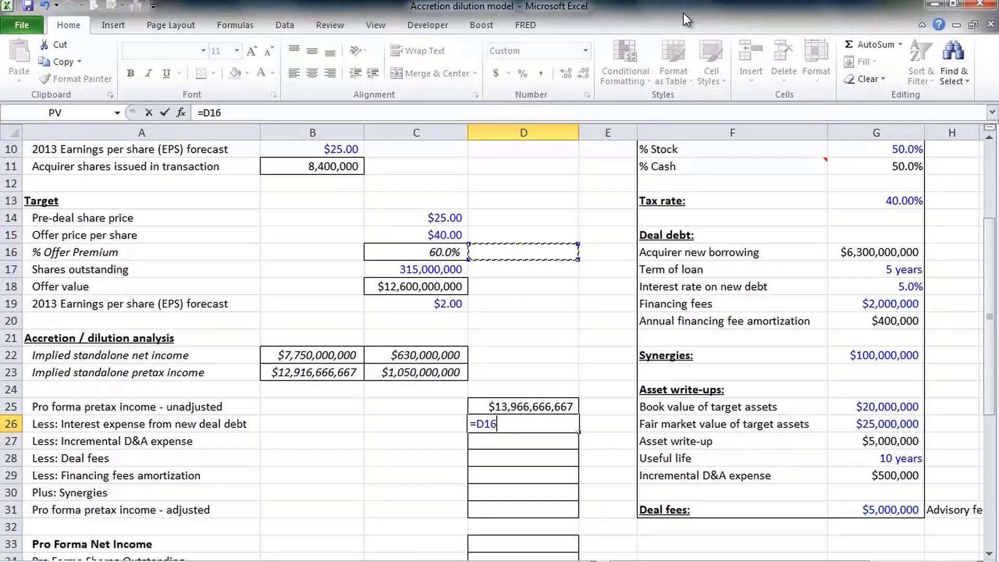
key("Right")
key("Right")
key("Right")
type("*")
key("Up")
key("Up")
key("Up")
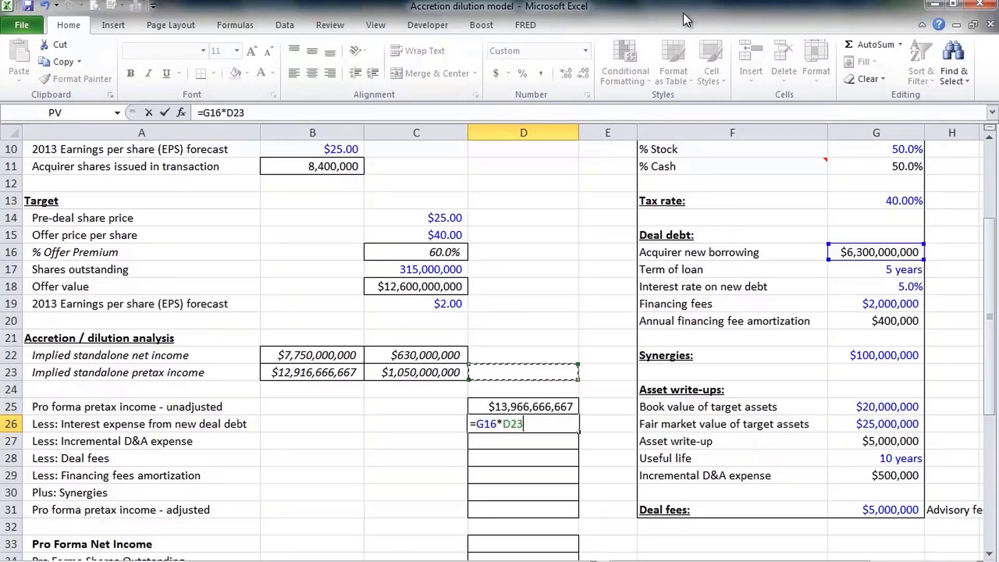
key("Up")
key("Up")
key("Up")
key("Up")
key("Up")
key("Right")
key("Right")
key("Right")
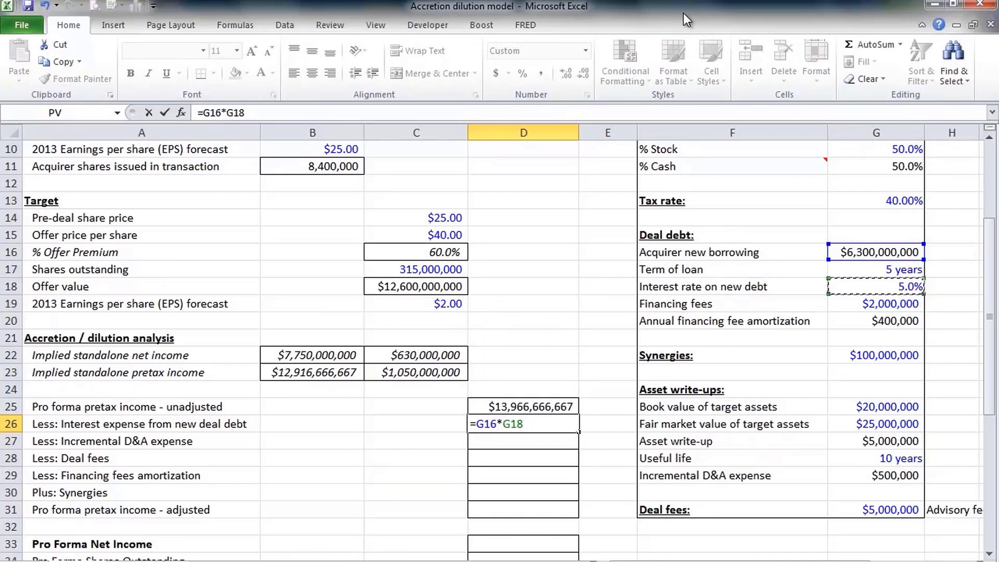
type("*-1")
key("ctrl+Return")
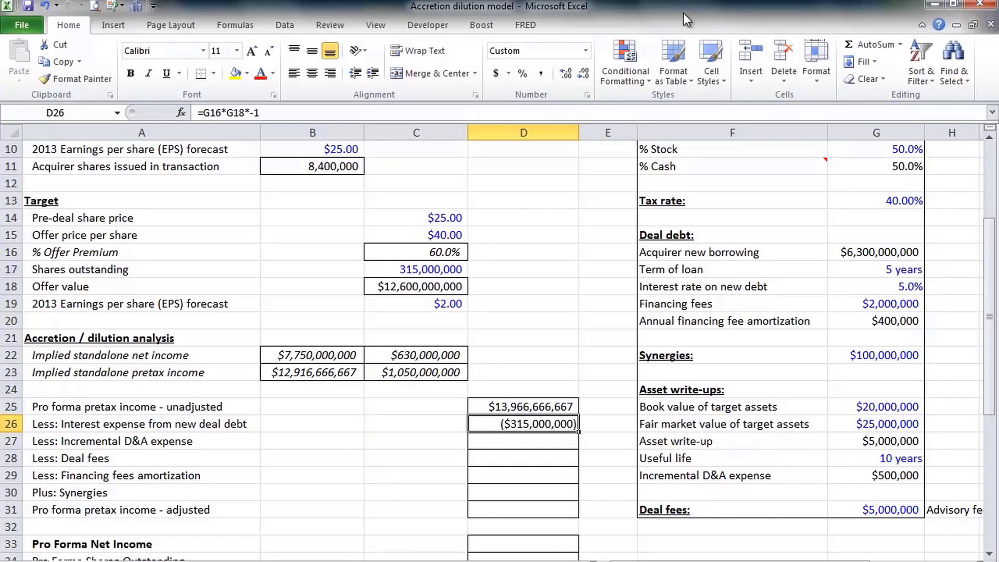
key("F2")
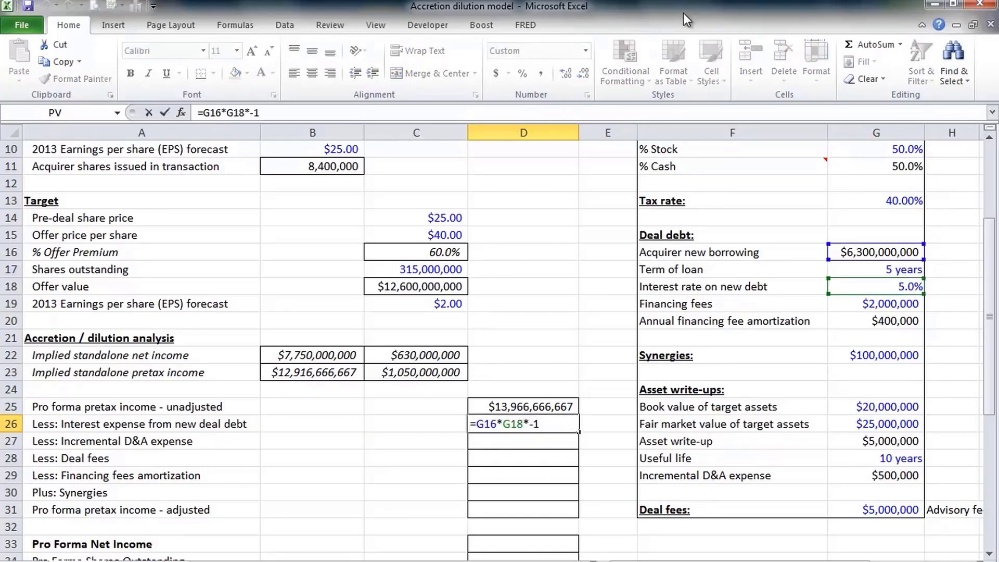
key("ctrl+Return")
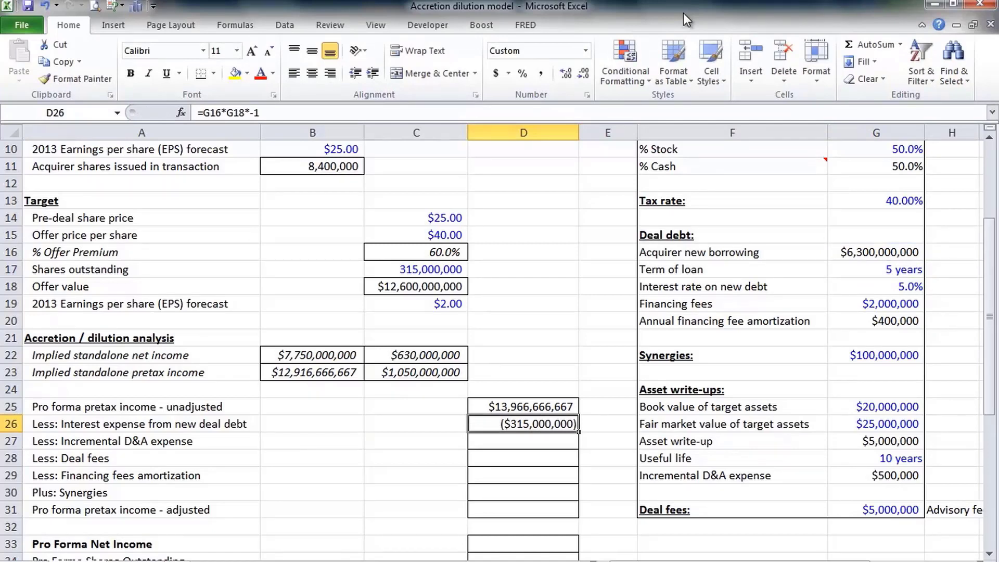
key("Down")
type("=")
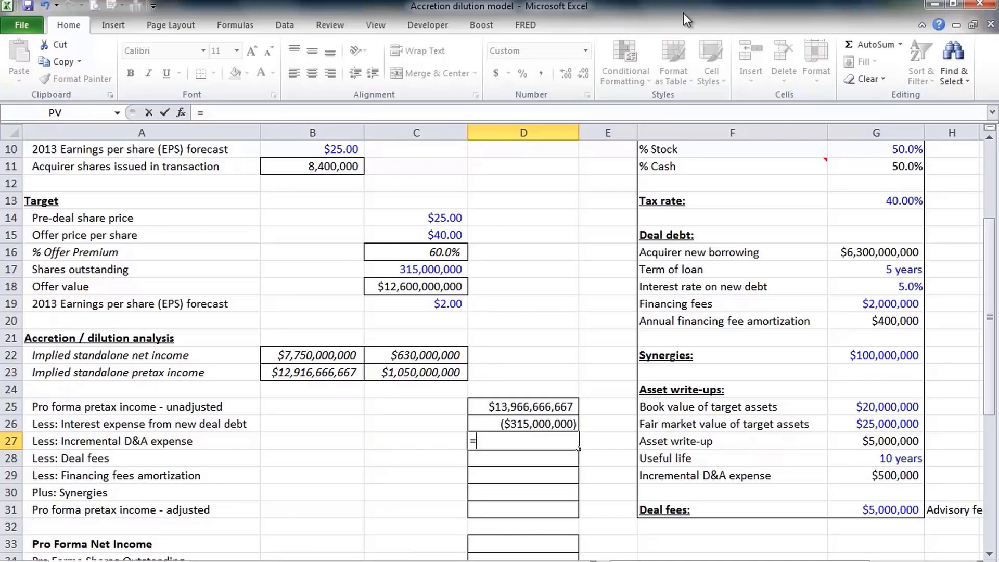
Enter incremental D&A as =G29*-1 ($500,000) and deal fees as =G31*-1 ($5,000,000)
key("Right")
key("Right")
key("Right")
key("Down")
key("Down")
type("*")
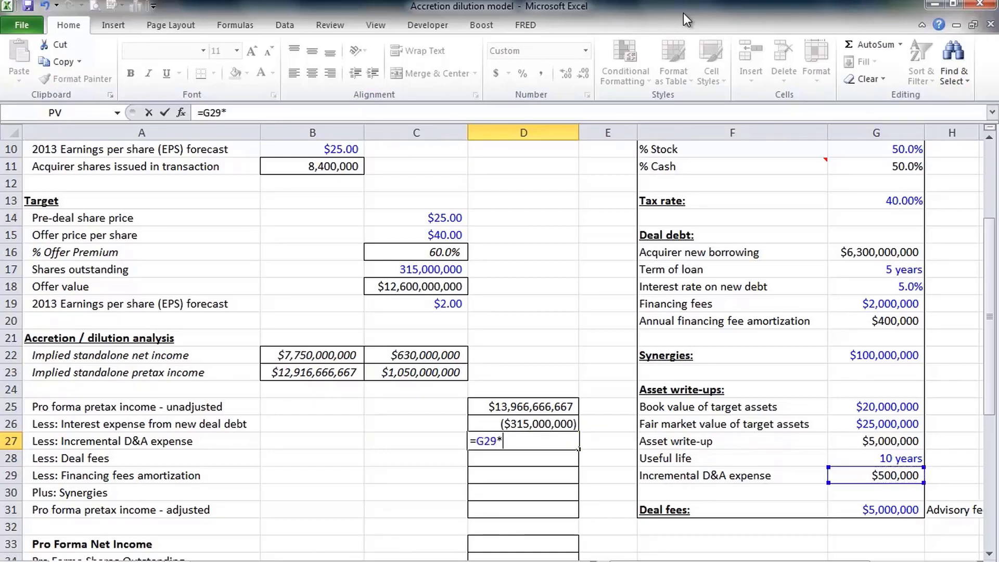
type("-1")
key("ctrl+Return")
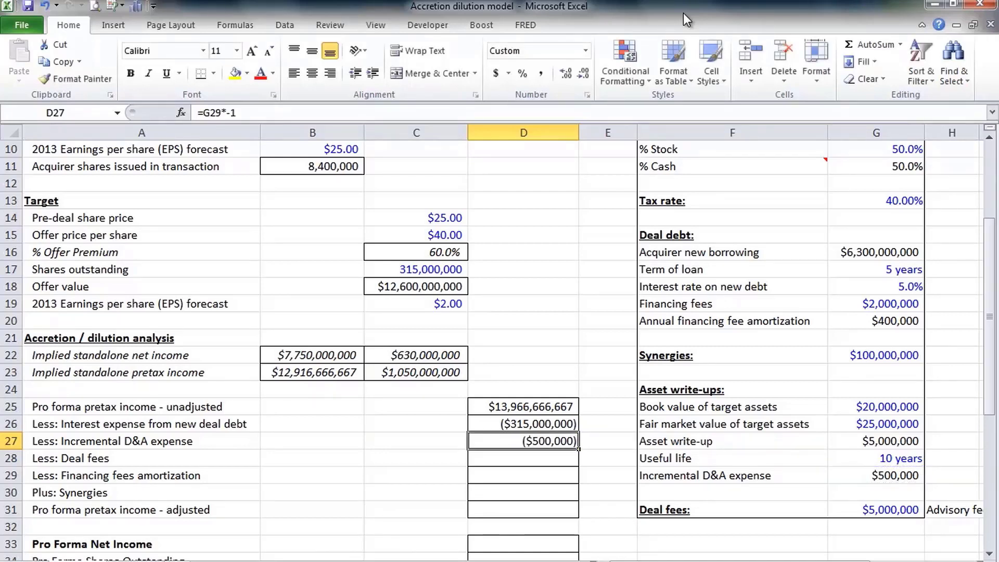
key("F2")
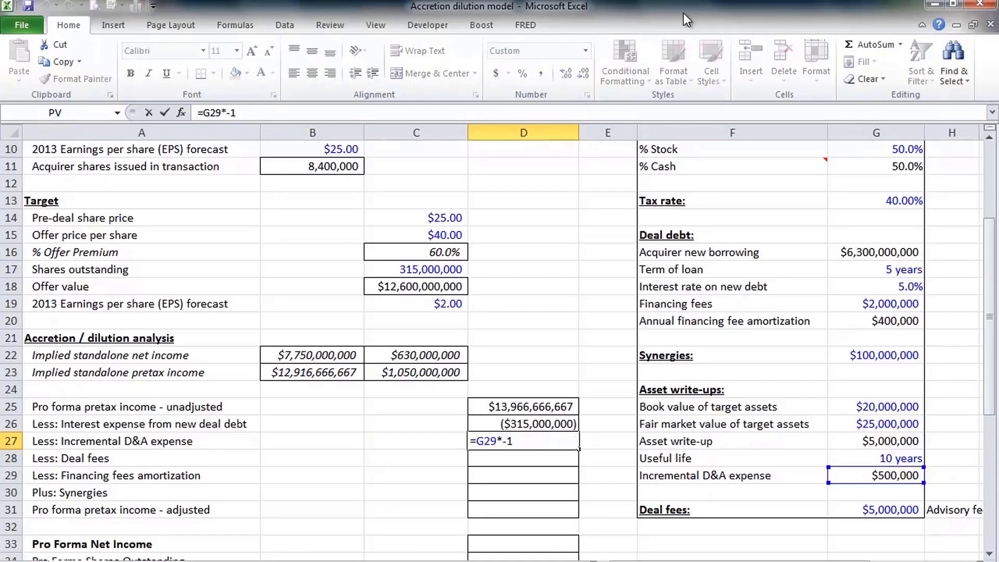
key("ctrl+Return")
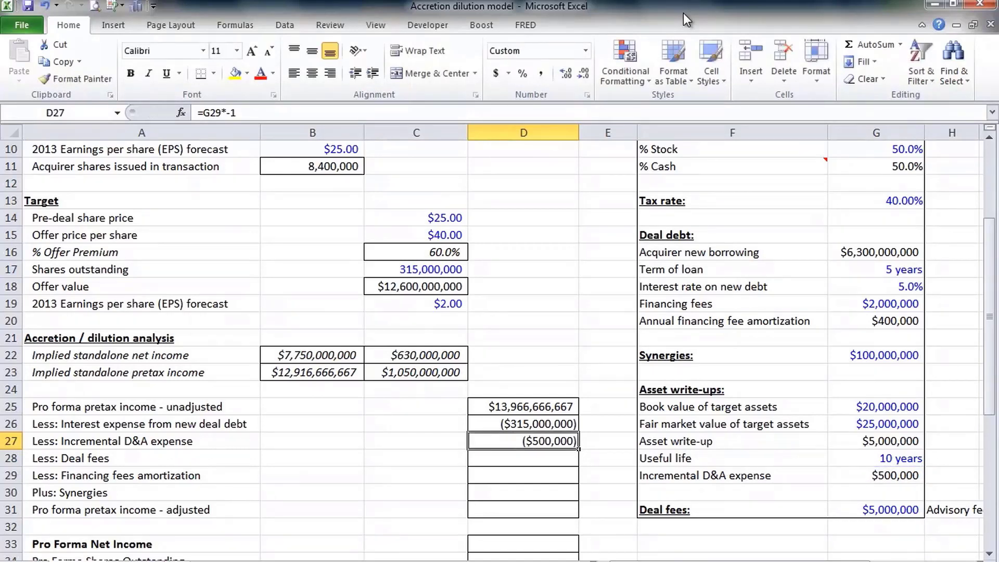
key("Down")
type("=")
key("Down")
key("Down")
key("Down")
key("Right")
key("Right")
key("Right")
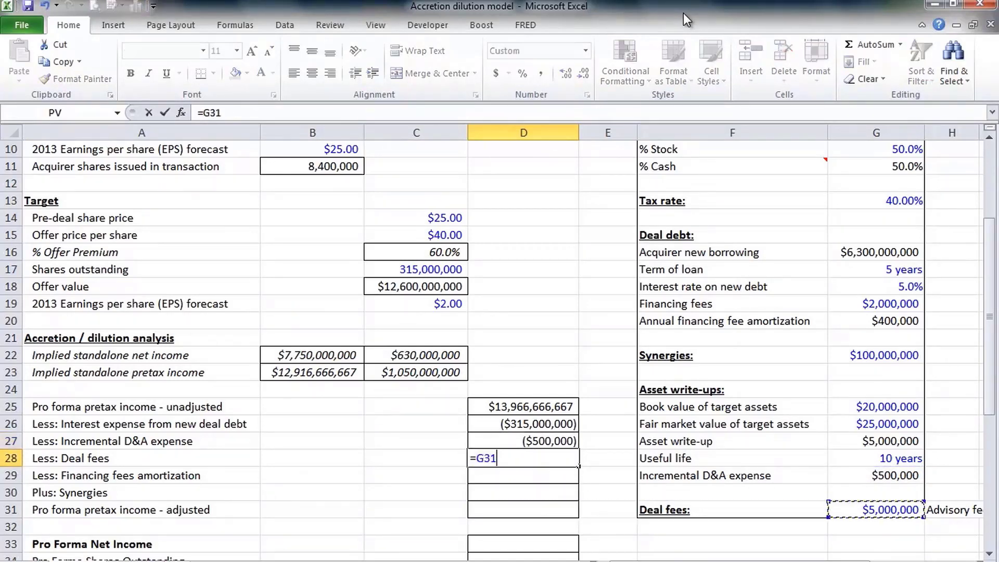
type("*-1")
key("ctrl+Return")
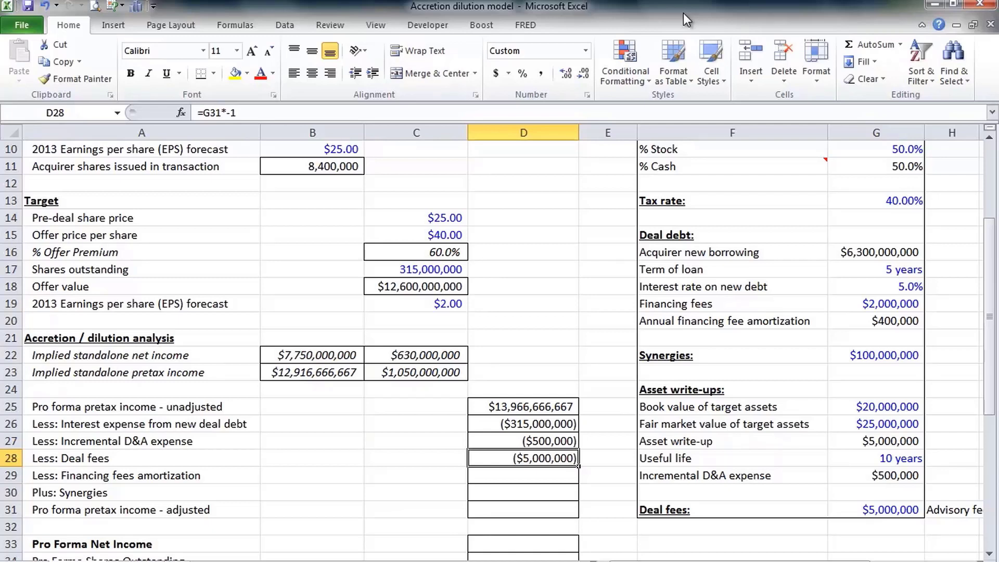
Enter financing fee amortization =G20*-1 ($400,000) and synergies =G22 ($100,000,000)
key("Down")
type("=")
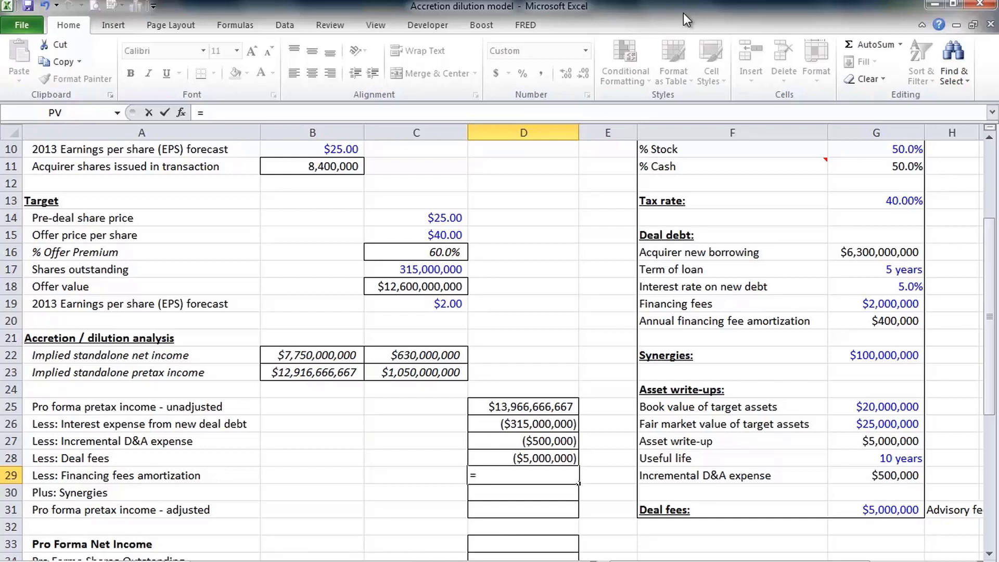
key("Up")
key("Up")
key("Up")
key("Up")
key("Up")
key("Up")
key("Up")
key("Up")
key("Up")
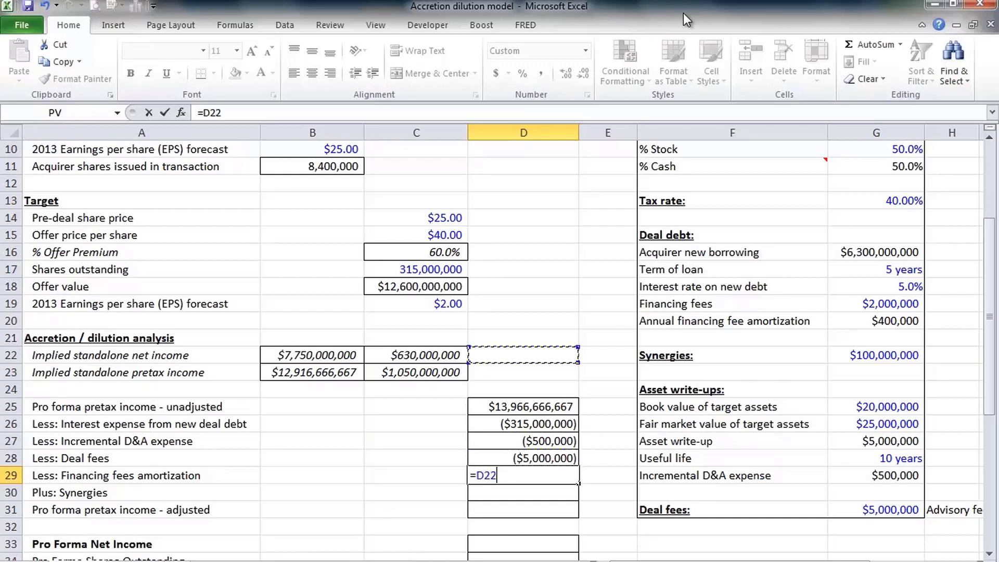
key("Right")
key("Right")
key("Right")
type("*-1")
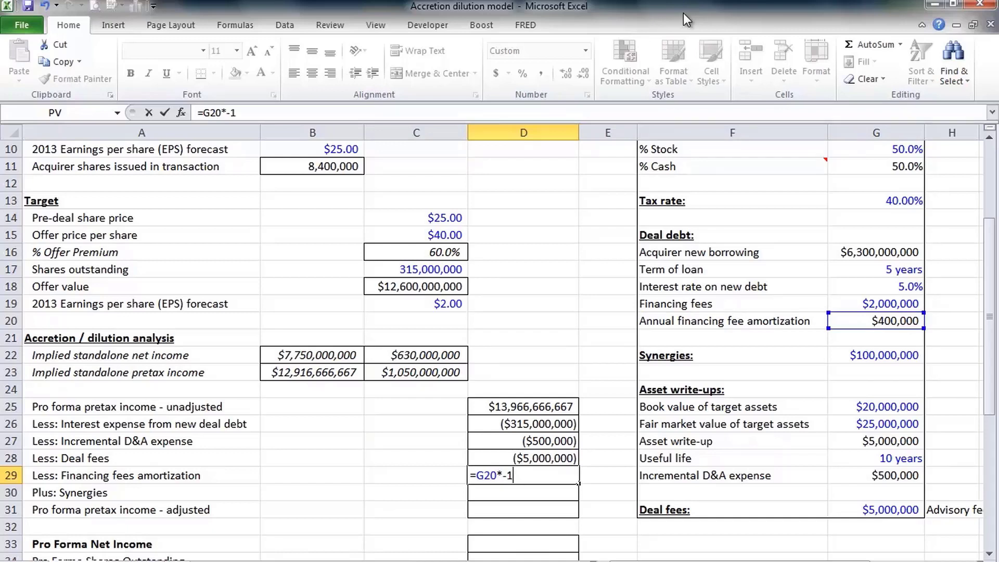
key("Return")
type("=")
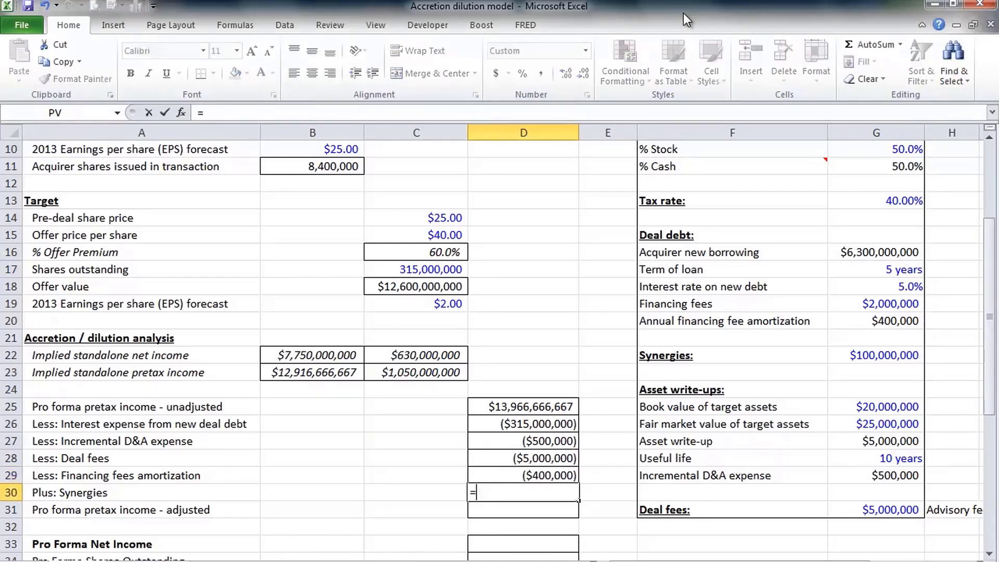
key("Up")
key("Up")
key("Up")
key("Up")
key("Up")
key("Up")
key("Up")
key("Up")
key("Right")
key("Right")
key("Right")
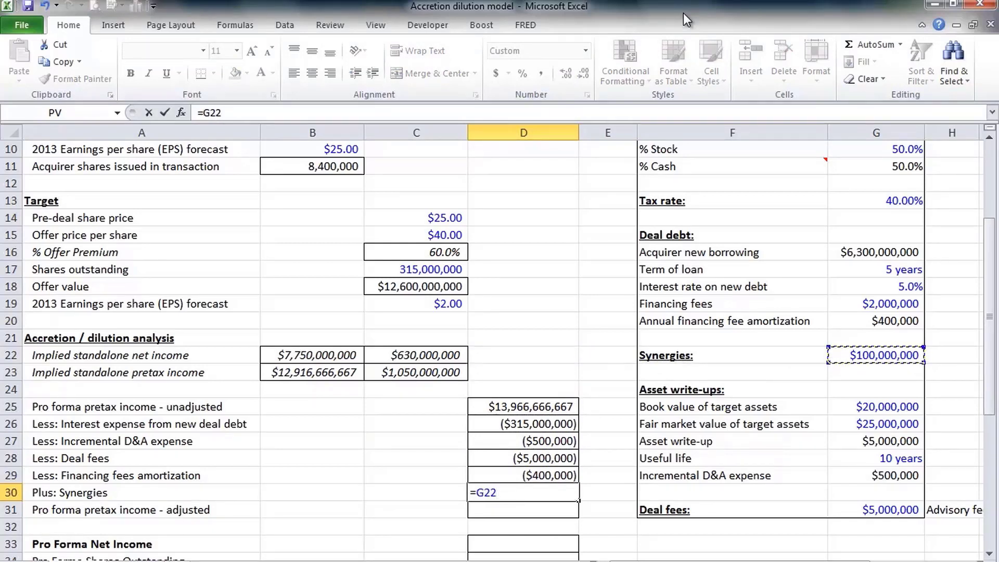
key("ctrl+Return")
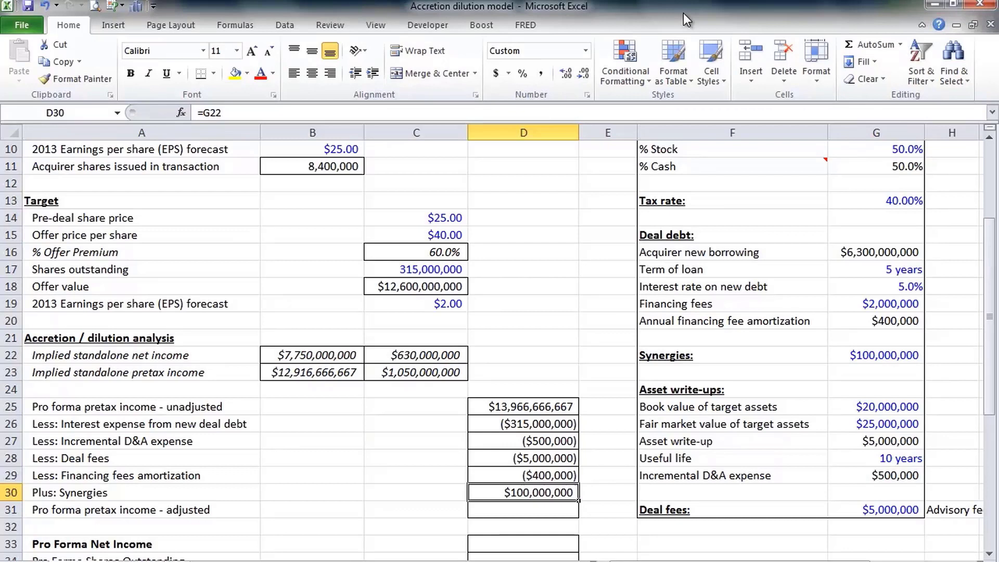
AutoSum D25:D30 in D31 for adjusted pro forma pretax income of $13,745,766,667
key("Down")
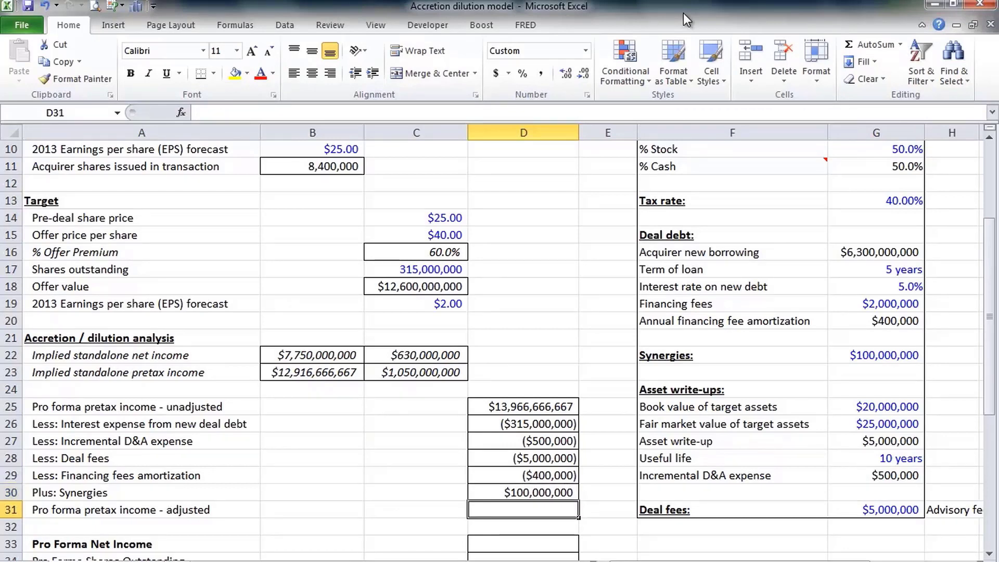
key("alt+equal")
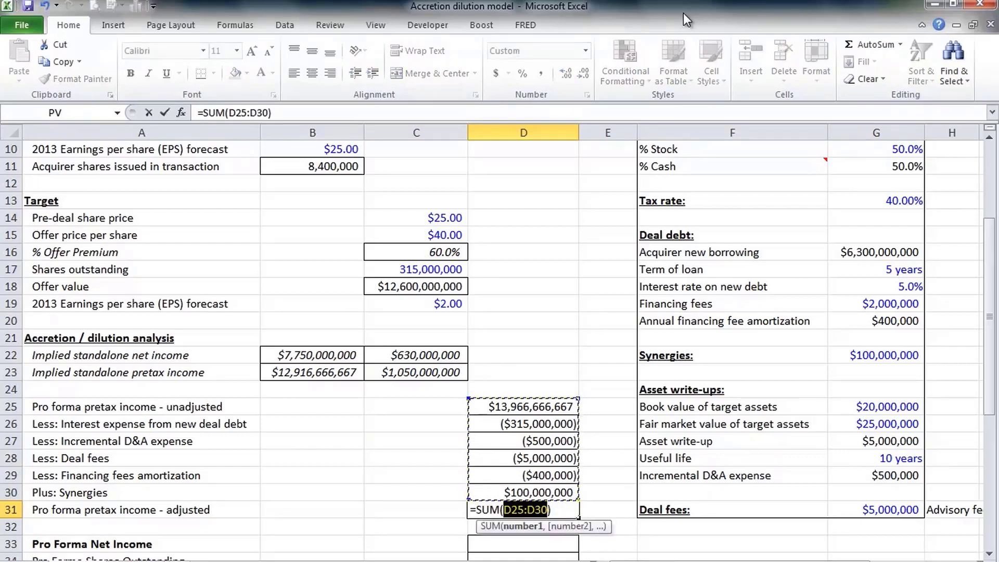
key("Return")
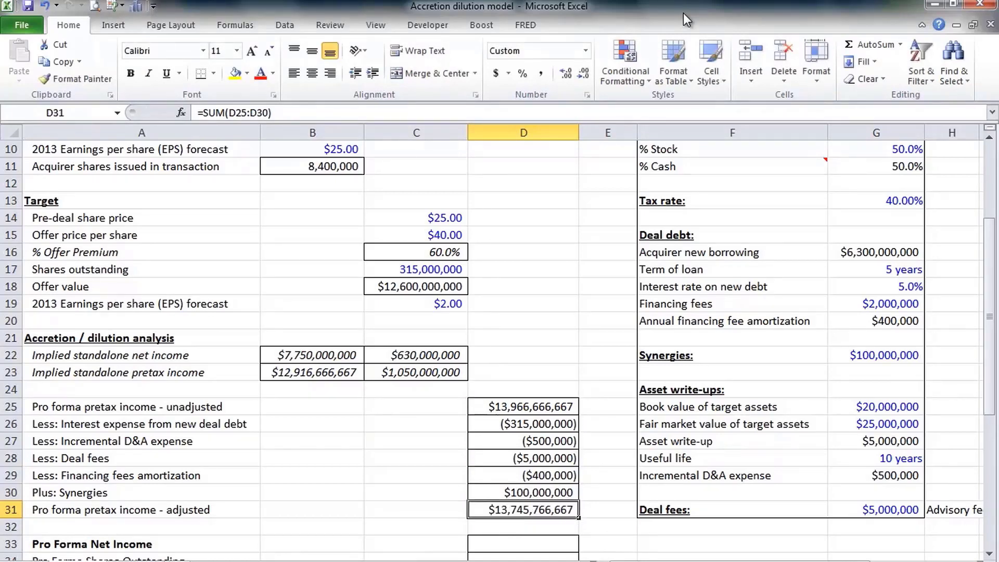
key("Down")
key("Down")
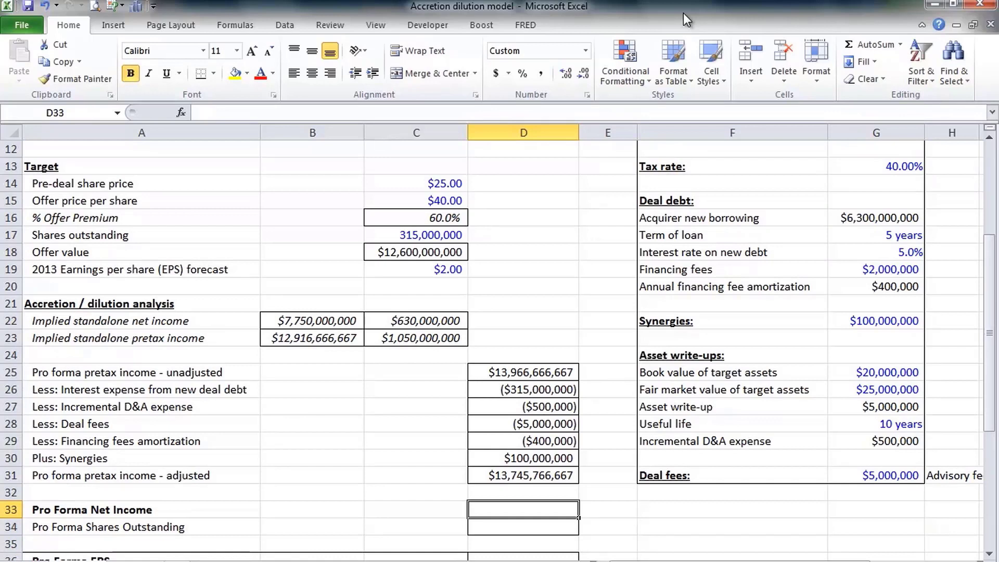
Enter =D31*(1-G13) in D33 for pro forma net income of $8,247,460,000
type("=")
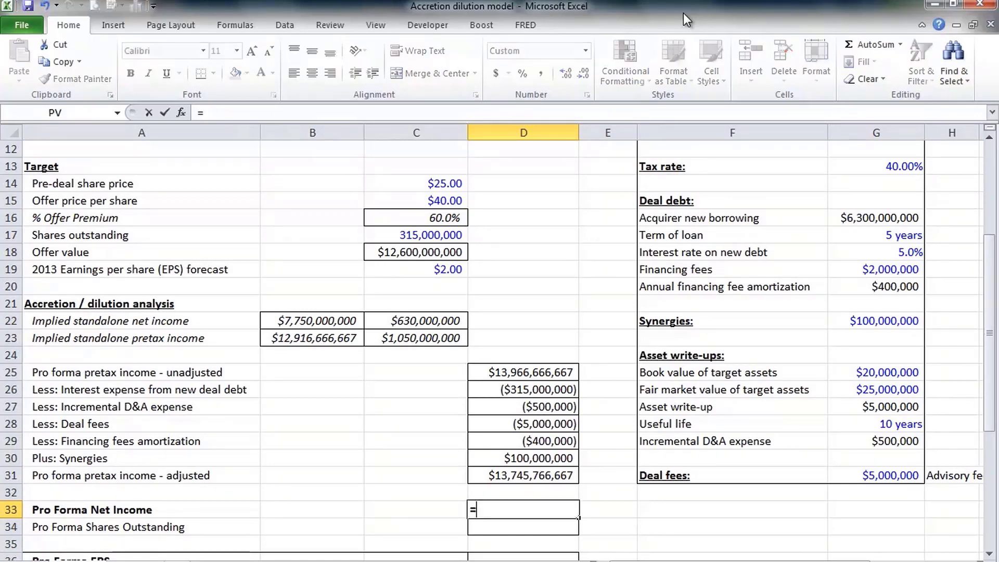
key("Up")
key("Up")
type("*")
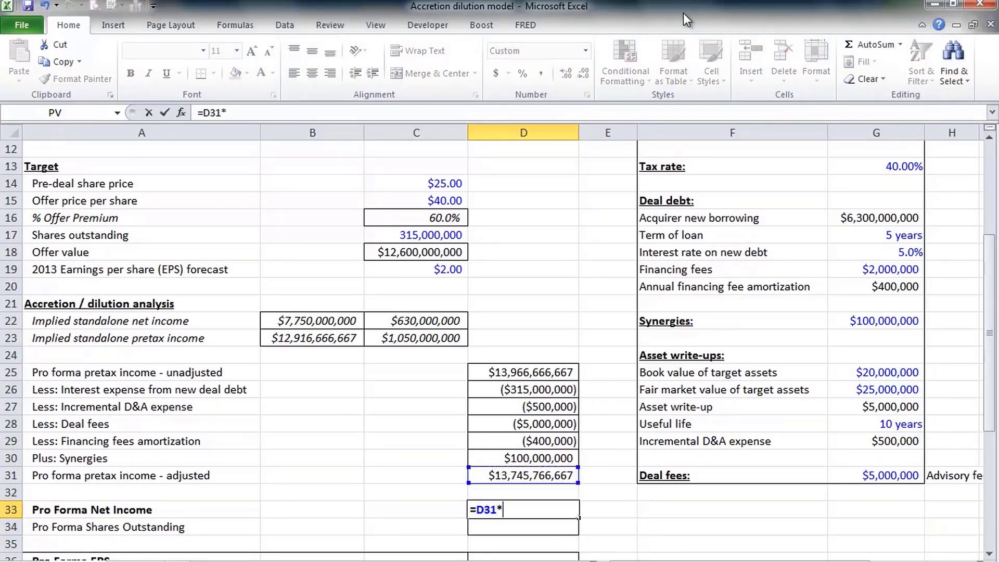
type("(1-")
key("Up")
key("Up")
key("Up")
key("Up")
key("Up")
key("Up")
key("Up")
key("Up")
key("Up")
key("Up")
key("Up")
key("Up")
key("Up")
key("Up")
key("Up")
key("Up")
key("Up")
key("Up")
key("Up")
key("Up")
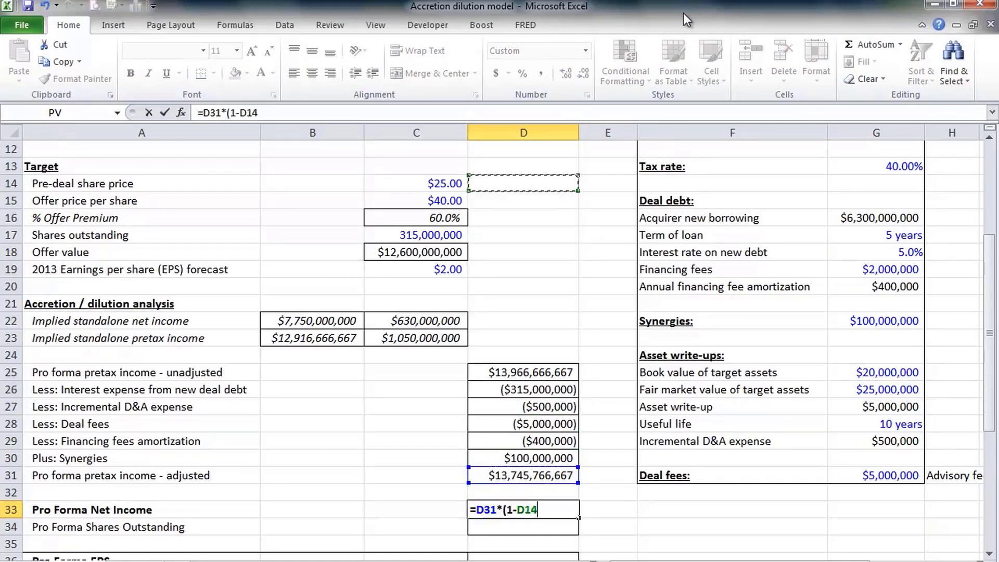
key("Right")
key("Right")
key("Right")
key("Return")
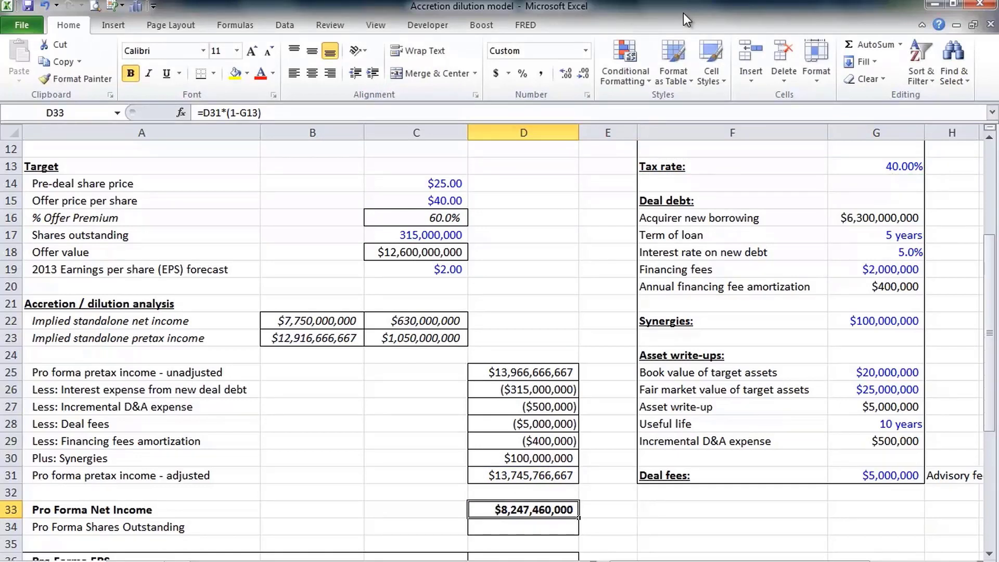
Enter =B9+B11 in D34 for pro forma shares outstanding of 318,400,000
key("Down")
type("=")
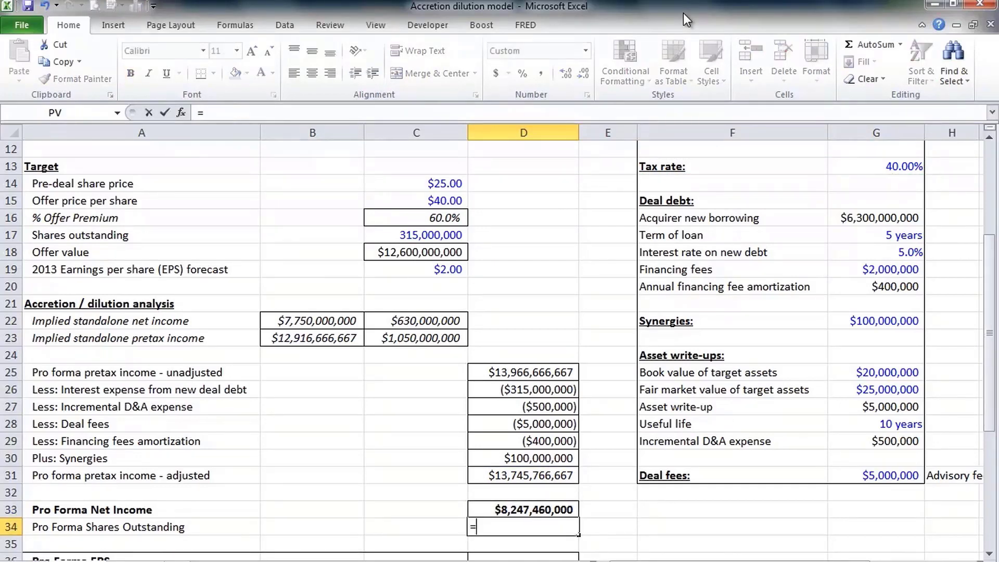
key("Up")
key("Up")
key("Up")
key("Up")
key("Up")
key("Up")
key("Up")
key("Up")
key("Up")
key("Up")
key("Up")
key("Up")
key("Up")
key("Up")
key("Up")
key("Up")
key("Up")
key("Up")
key("Up")
key("Up")
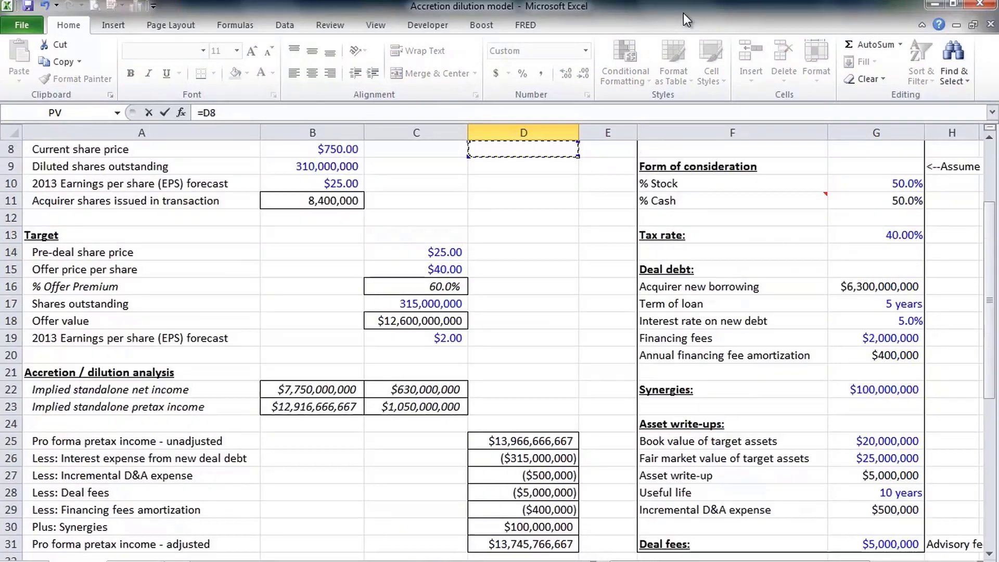
key("Left")
key("Down")
key("Down")
key("Down")
key("Down")
key("Down")
key("Down")
key("Down")
key("Down")
key("Left")
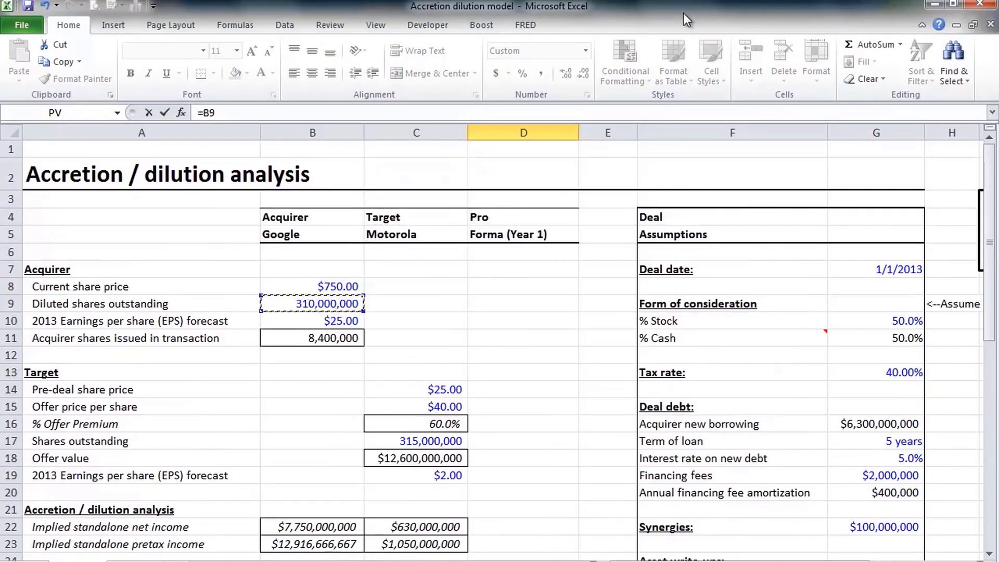
type("+")
left_click(309, 341)
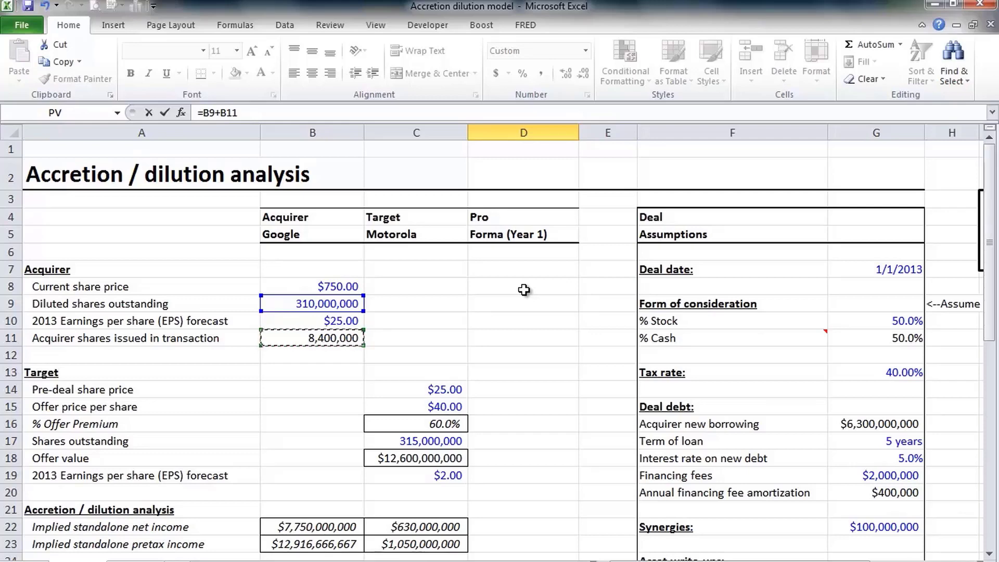
key("ctrl+Return")
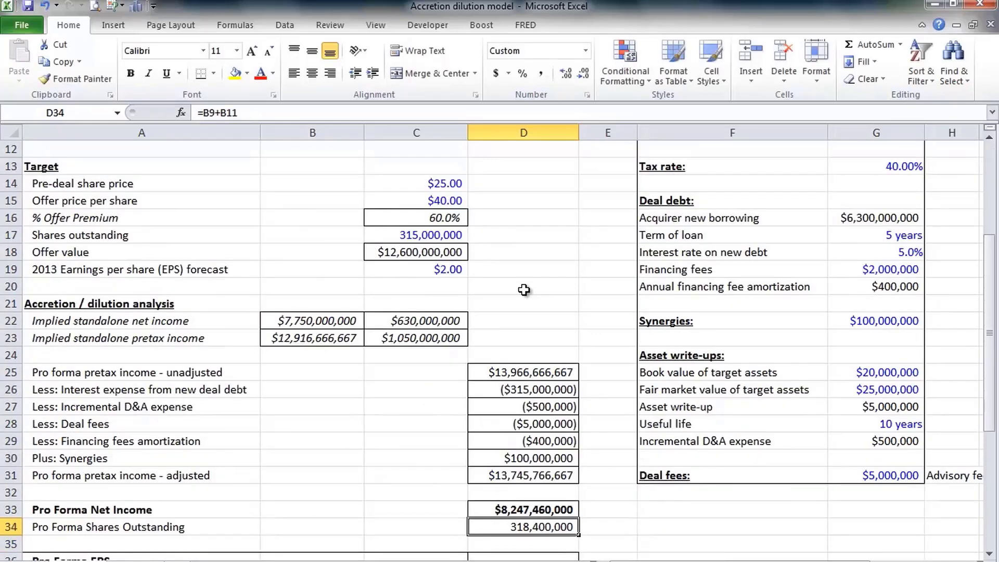
key("Down")
key("Down")
scroll(524, 290, "down", 2)
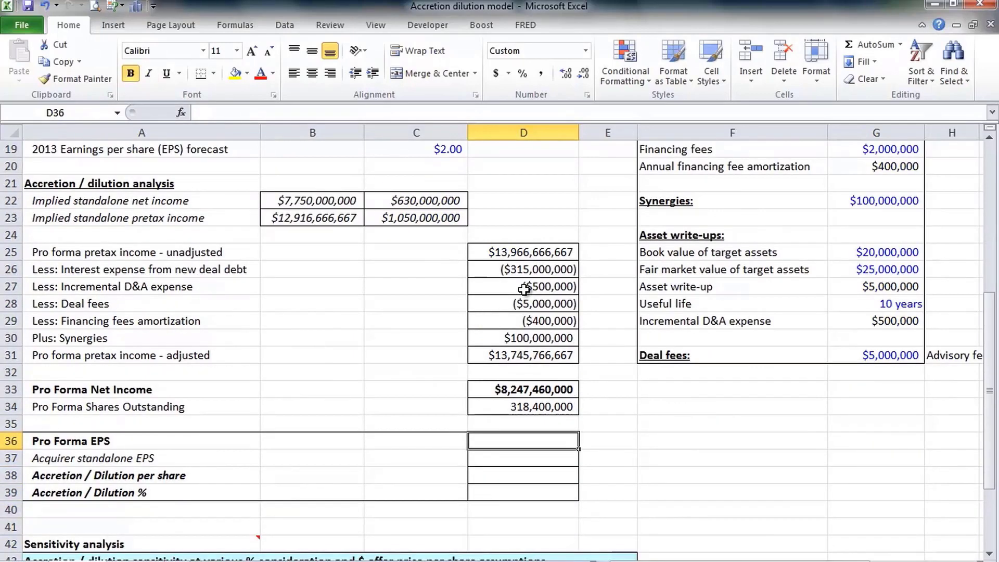
Enter =D33/D34 in D36 for pro forma EPS of $25.90
type("=")
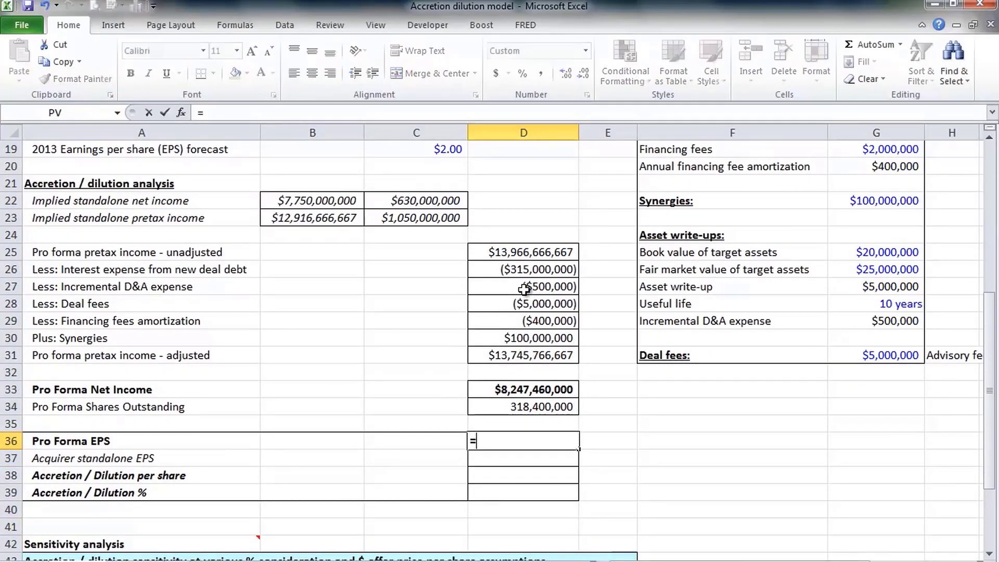
key("Up")
key("Up")
key("Up")
type("/")
key("Up")
key("Up")
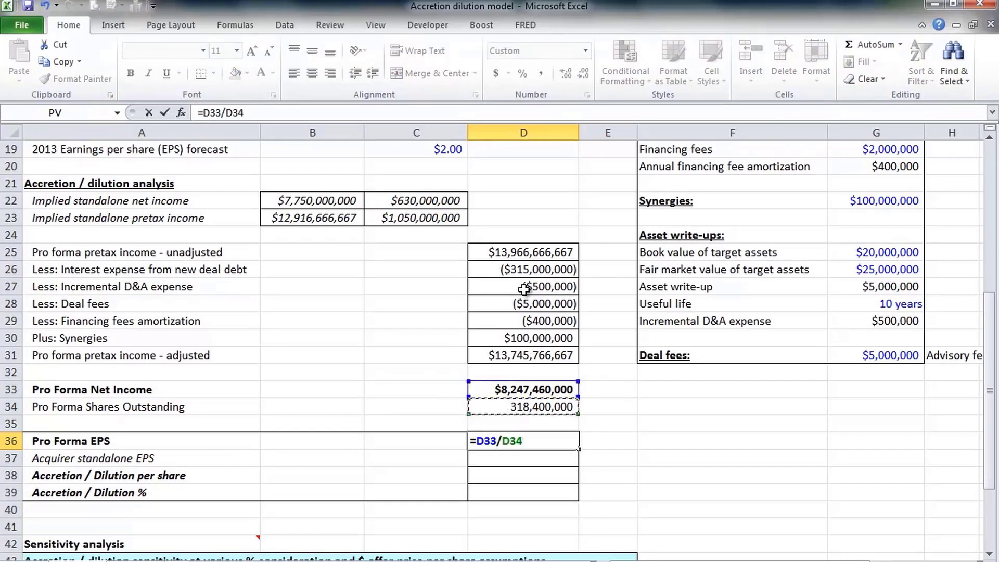
key("ctrl+Return")
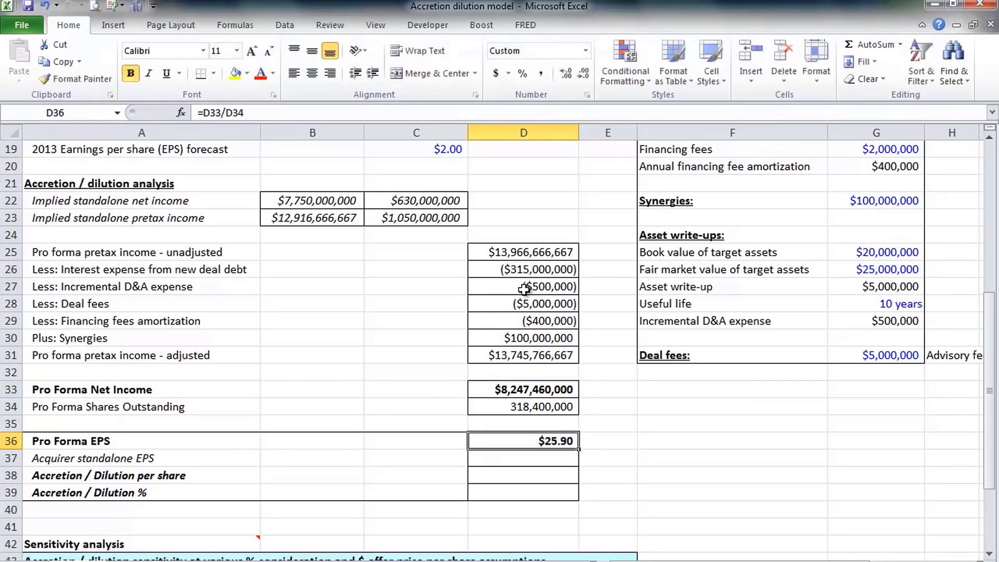
Link D37 to the acquirer's standalone EPS with =B10, showing $25.00
key("Down")
type("=")
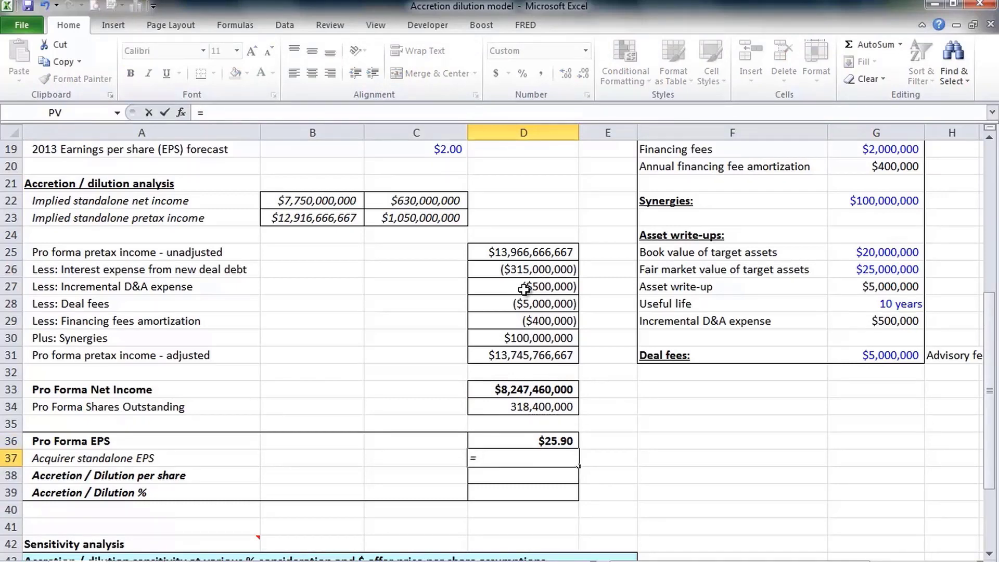
key("Left")
key("Page_Up")
key("Up")
key("Up")
key("Left")
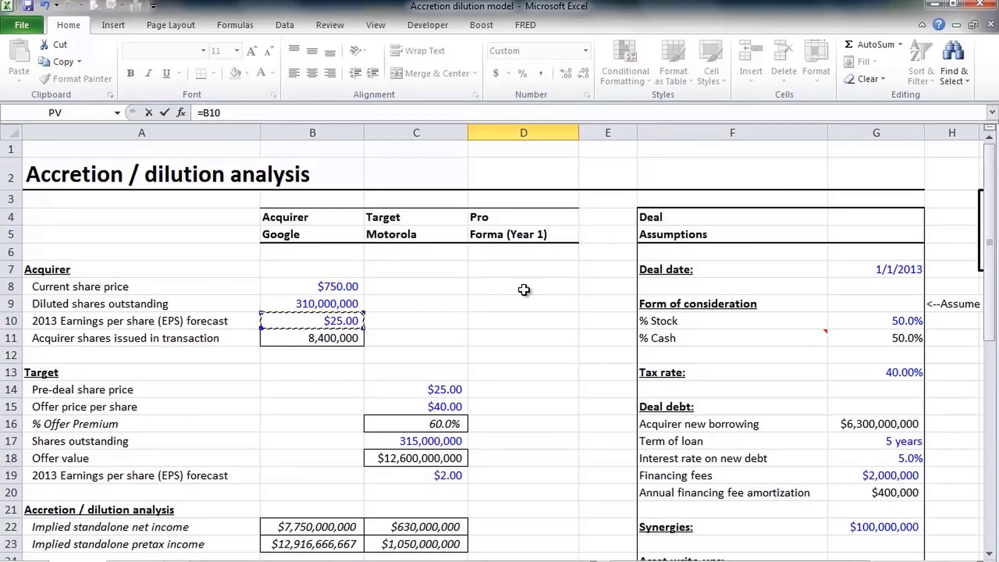
key("BackSpace")
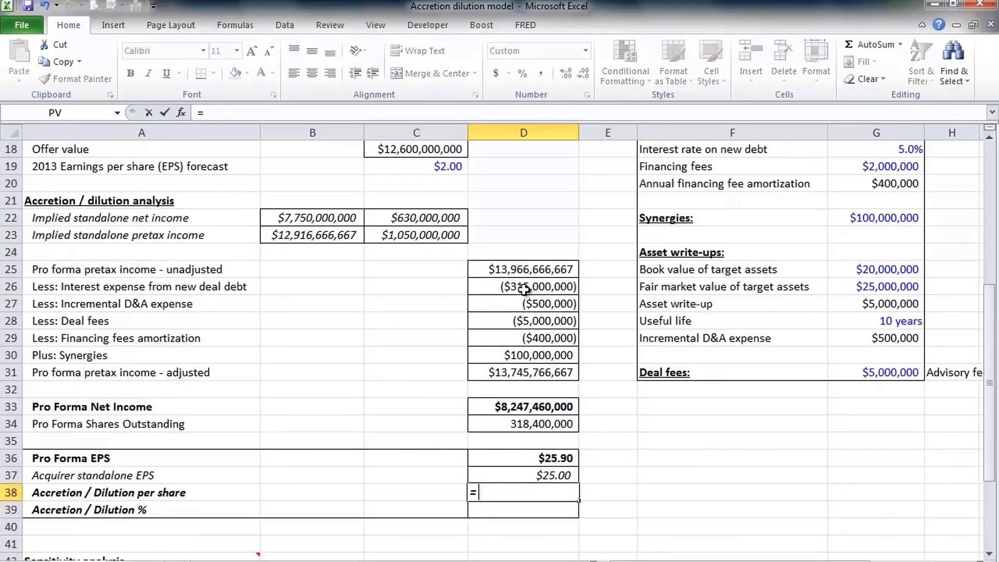
Enter =D36-D37 in D38 for accretion per share of $0.90
key("Up")
key("Up")
type("-")
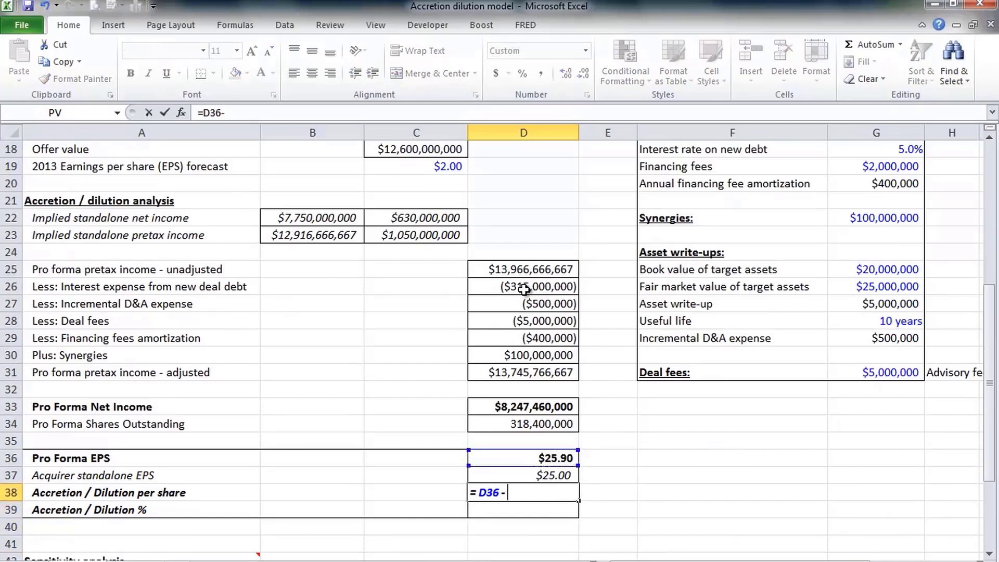
key("Up")
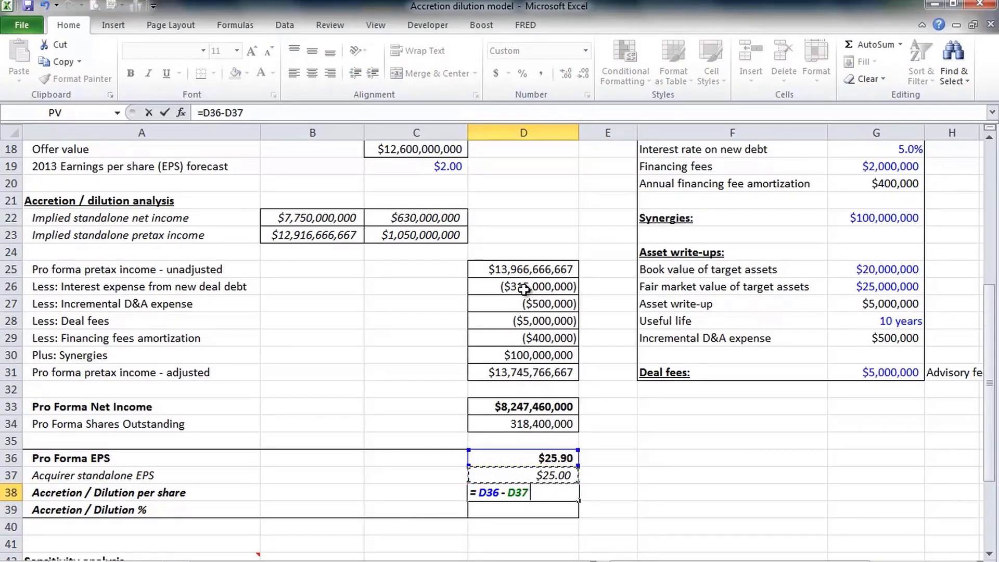
key("ctrl+Return")
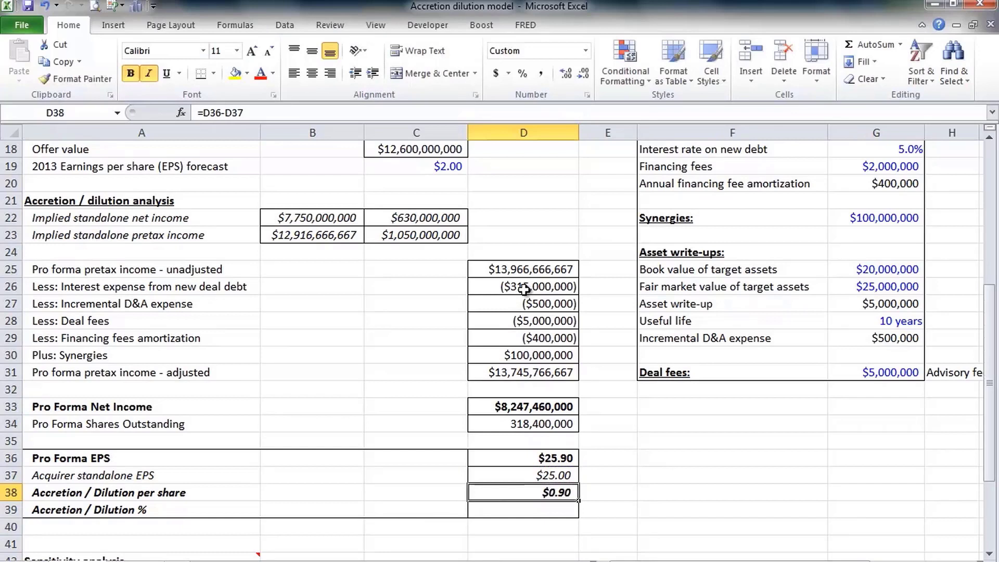
key("F2")
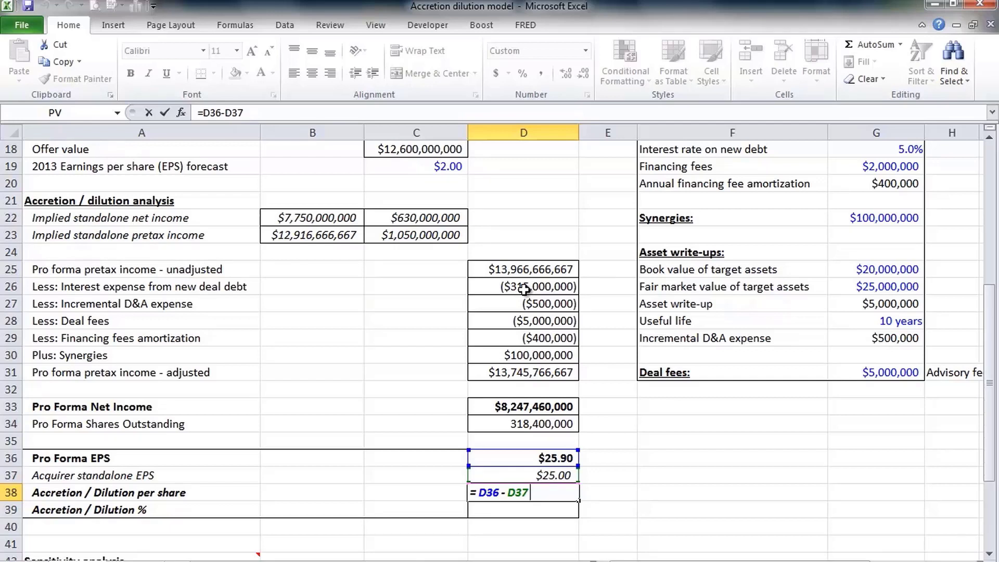
key("Return")
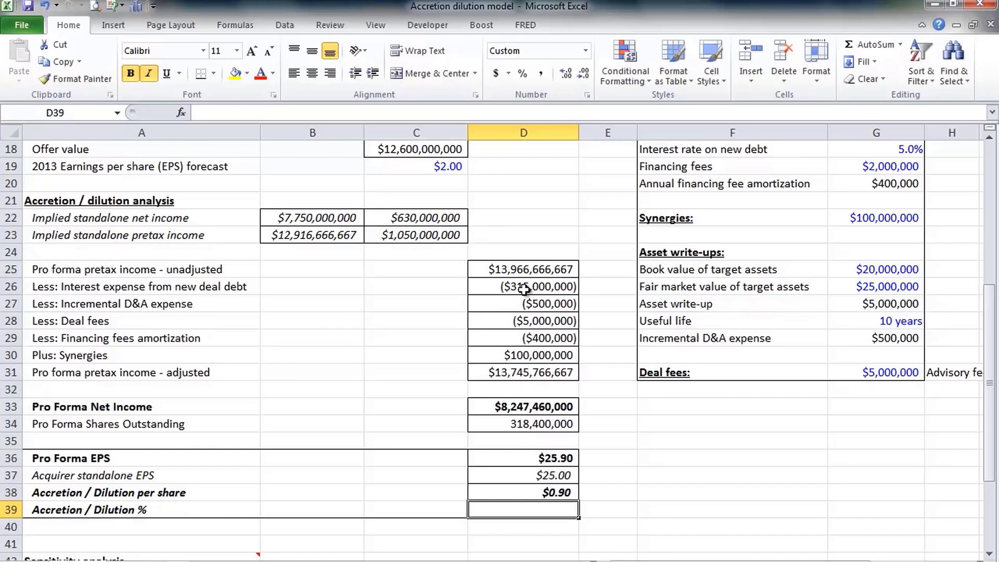
Enter =D36/D37-1 in D39 to show 3.6% accretion
type("=D36/D37")
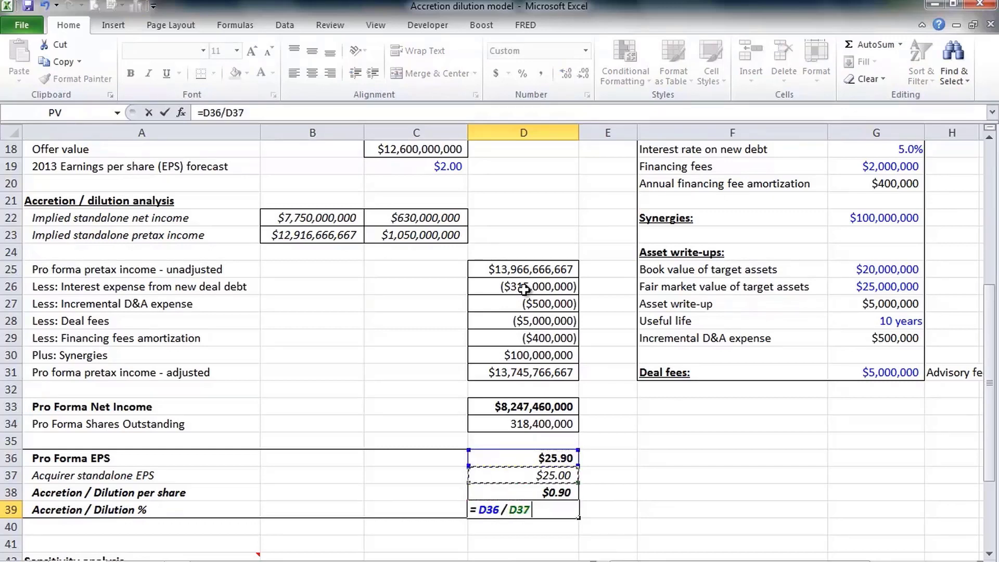
type("-1")
key("ctrl+Return")
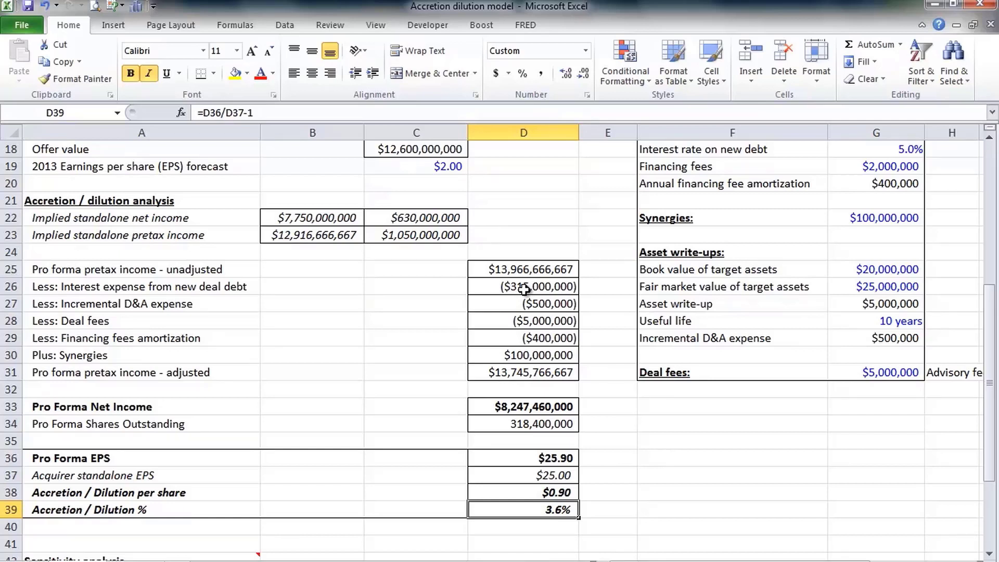
key("Down")
key("Down")
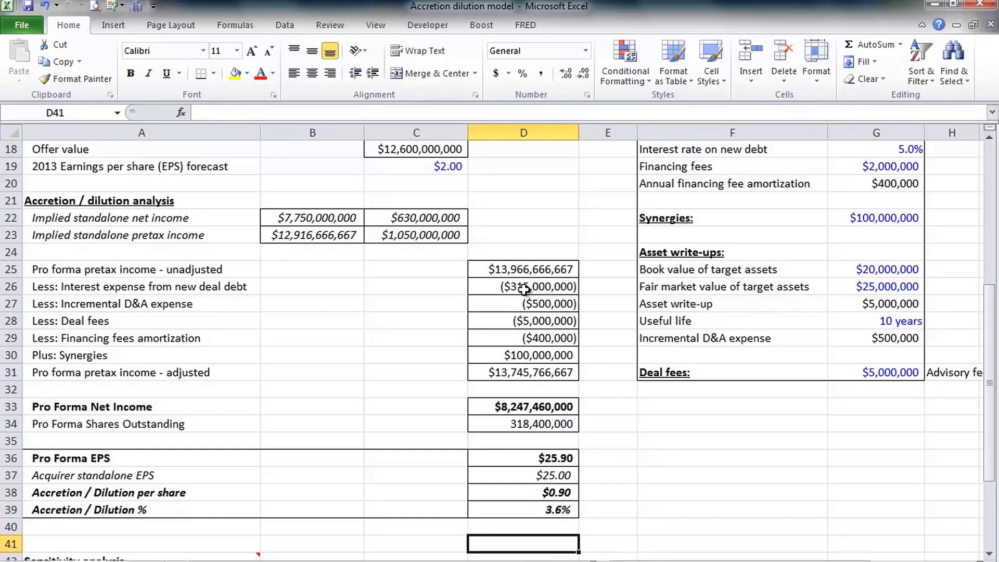
key("Down")
key("Down")
key("Down")
key("Down")
key("Down")
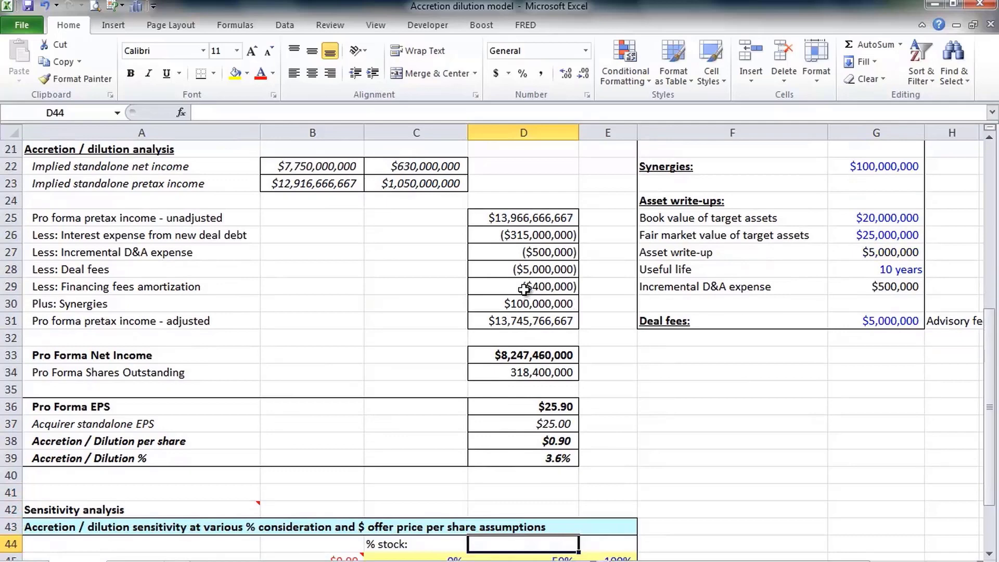
key("Down")
key("Down")
key("Down")
key("Down")
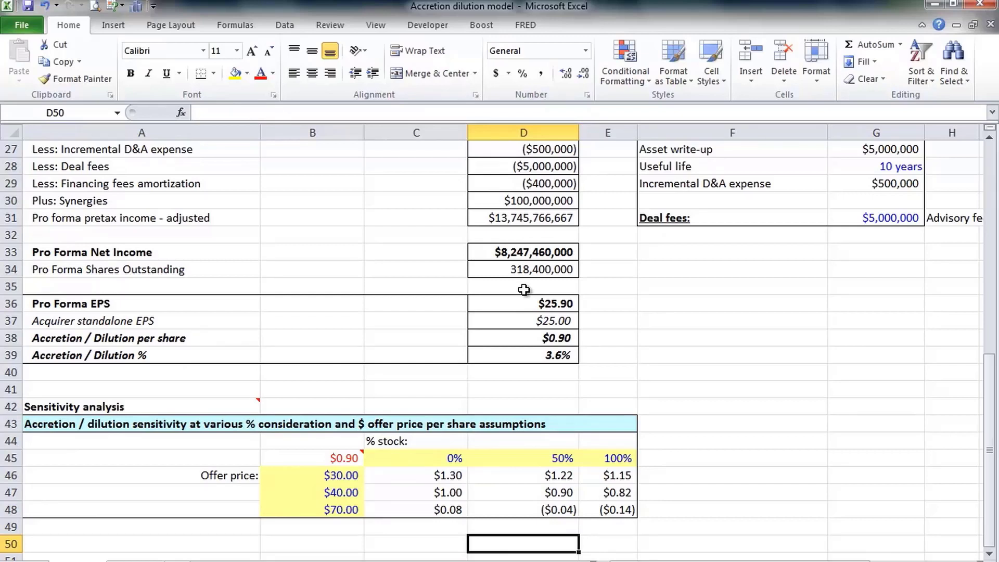
key("Up")
key("Up")
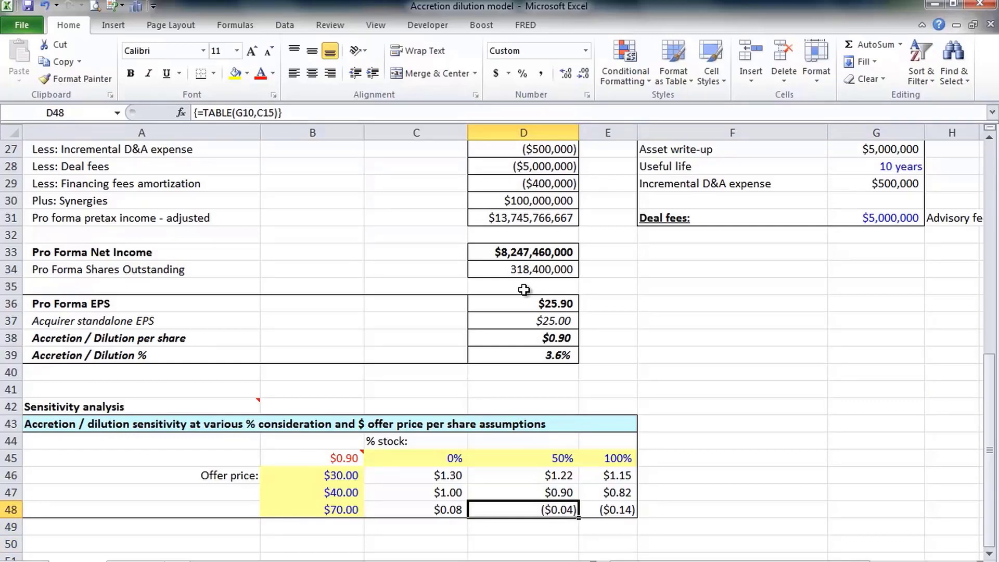
key("Up")
key("Up")
key("Up")
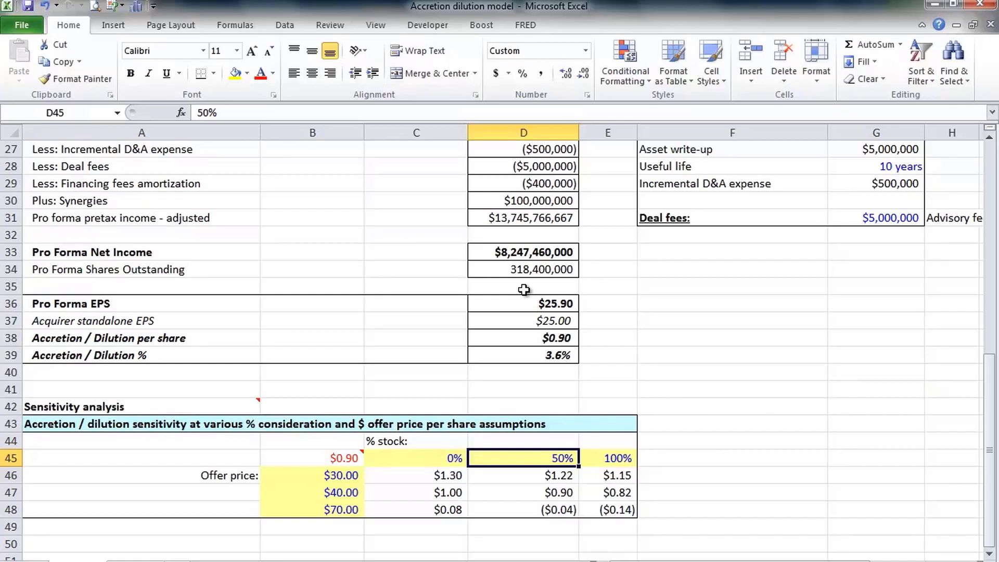
key("Left")
key("Left")
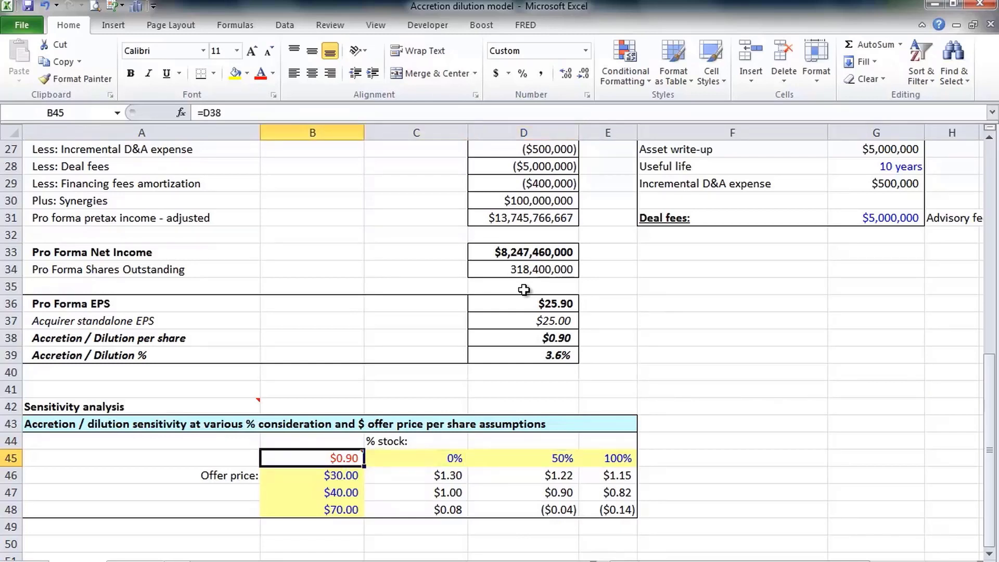
key("Right")
key("shift+Right")
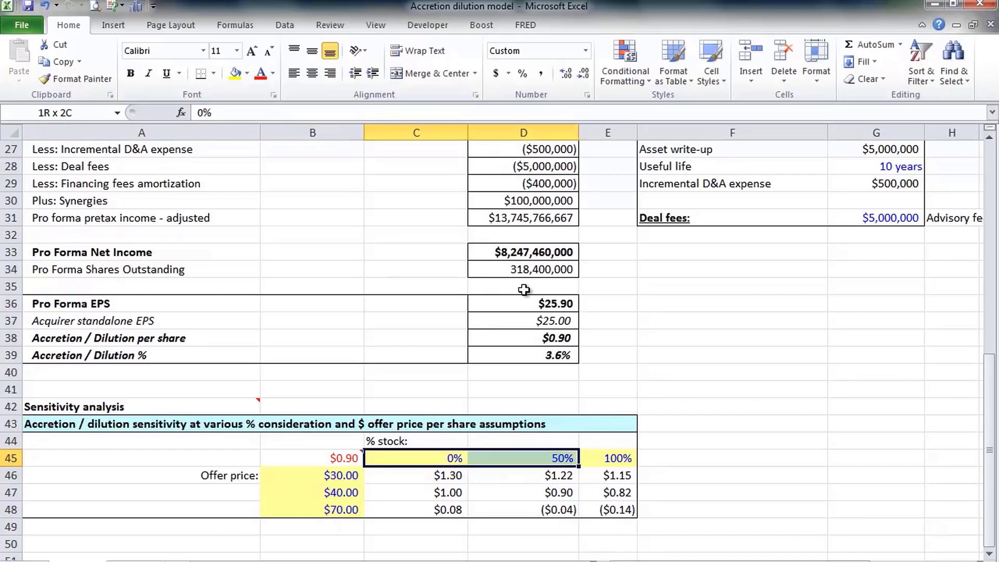
key("shift+Right")
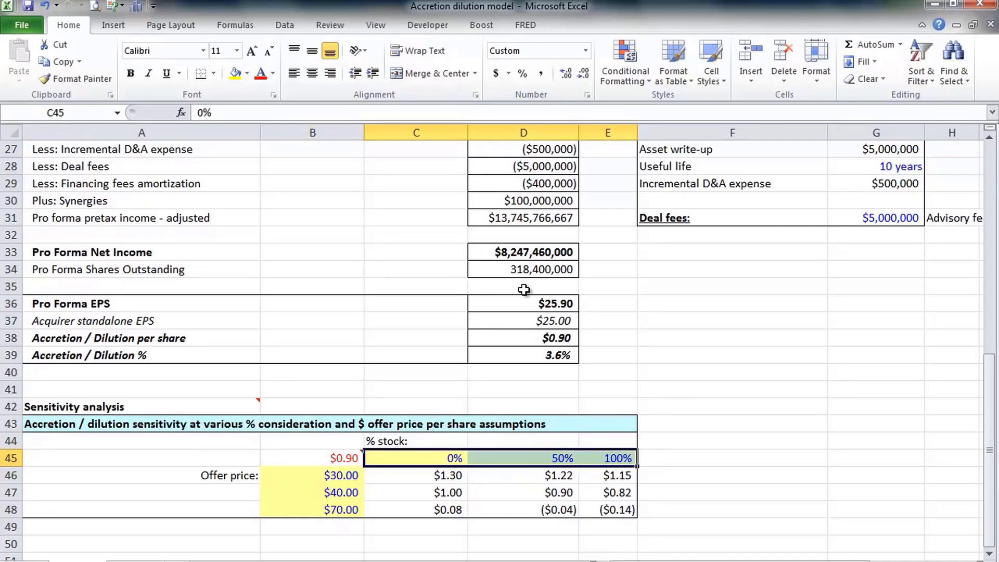
key("Left")
key("Down")
key("shift+Down")
key("shift+Down")
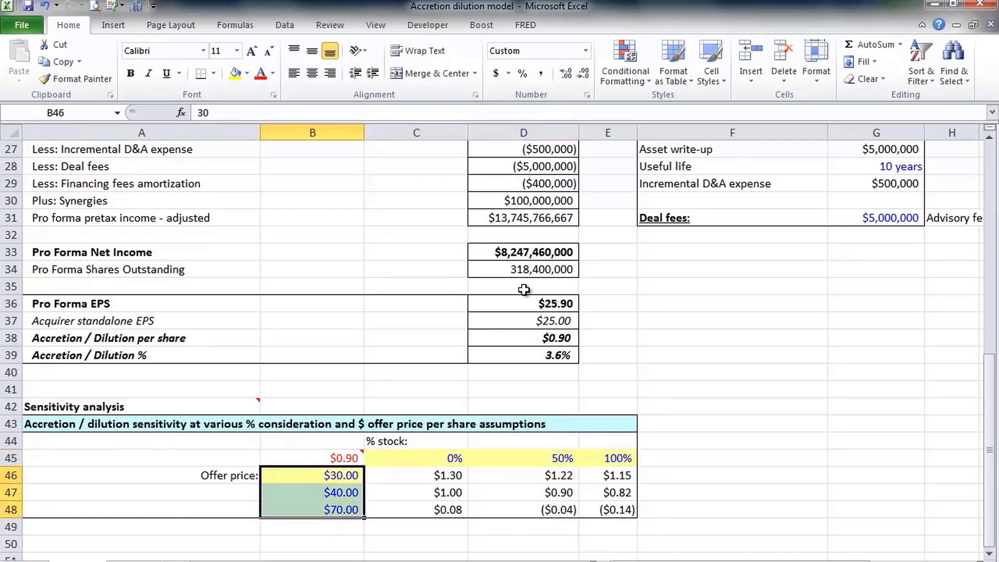
key("Right")
key("Down")
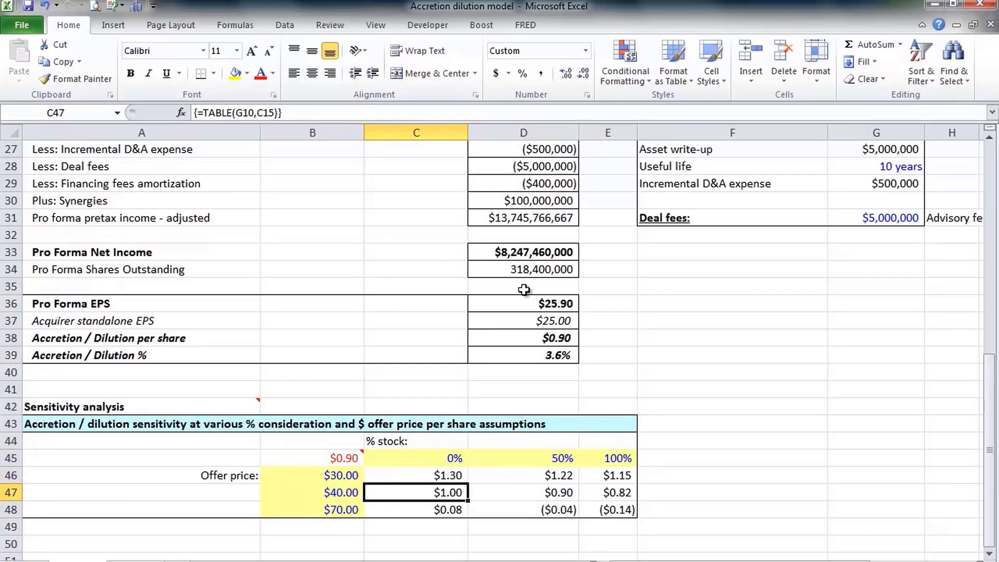
key("Right")
key("Down")
key("Right")
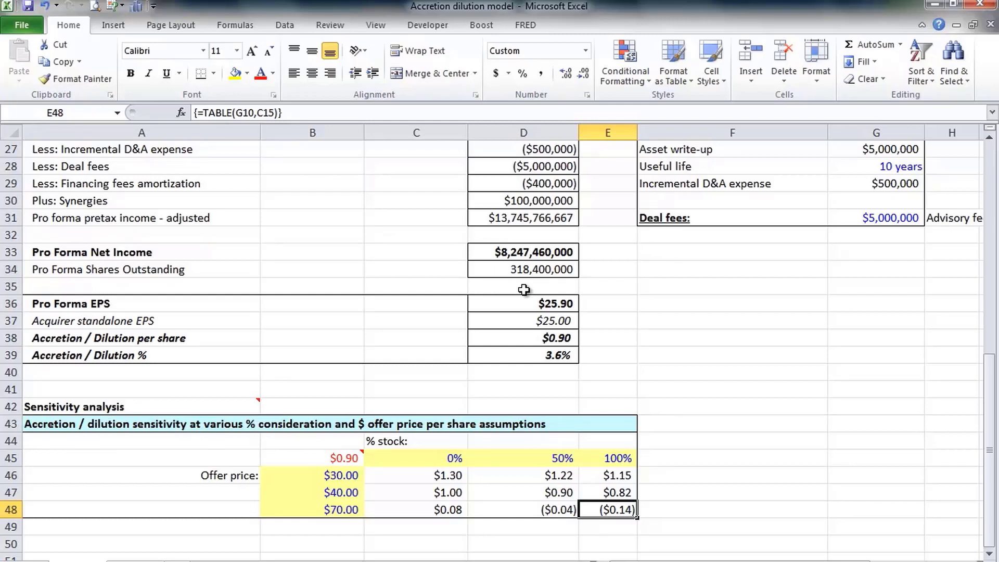
key("Up")
key("Up")
key("Up")
key("Up")
key("Up")
key("Up")
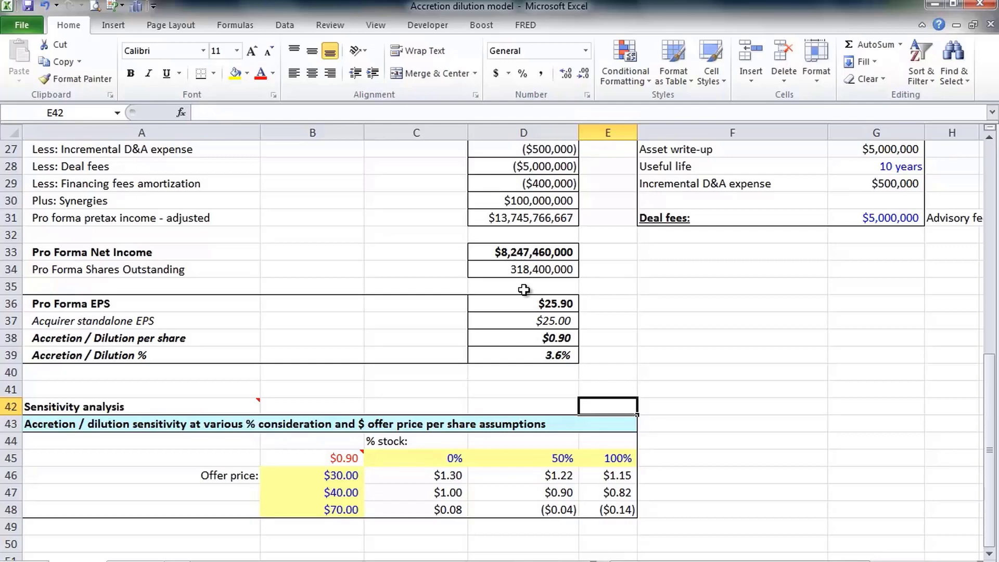
Jump back to cell A1 to view the acquirer, target and deal inputs
key("Page_Up")
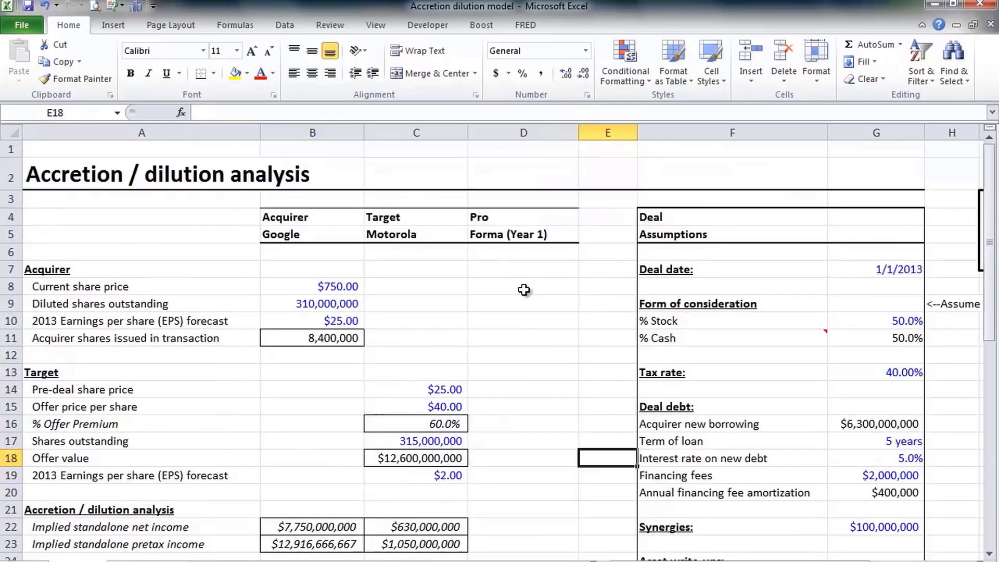
key("ctrl+Home")
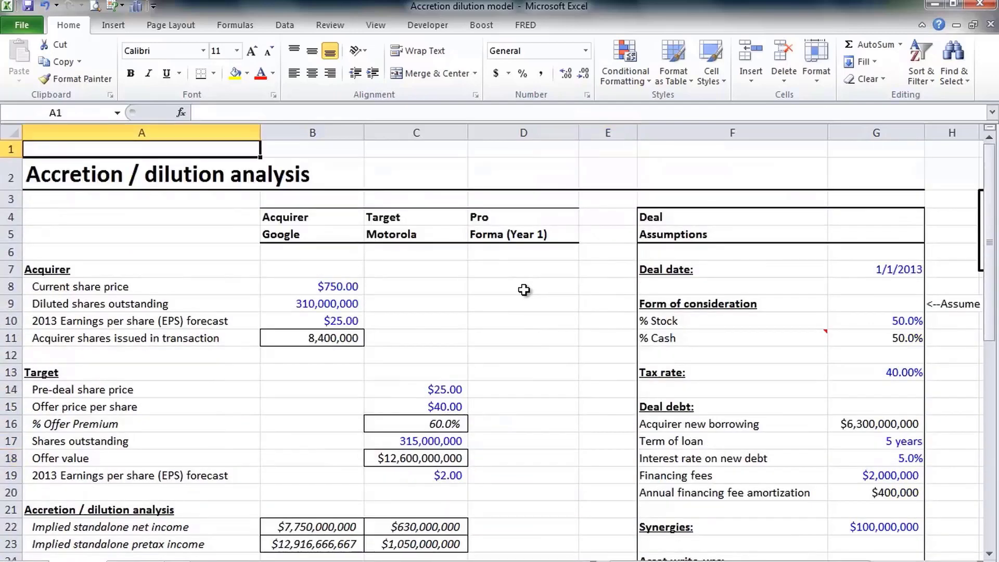